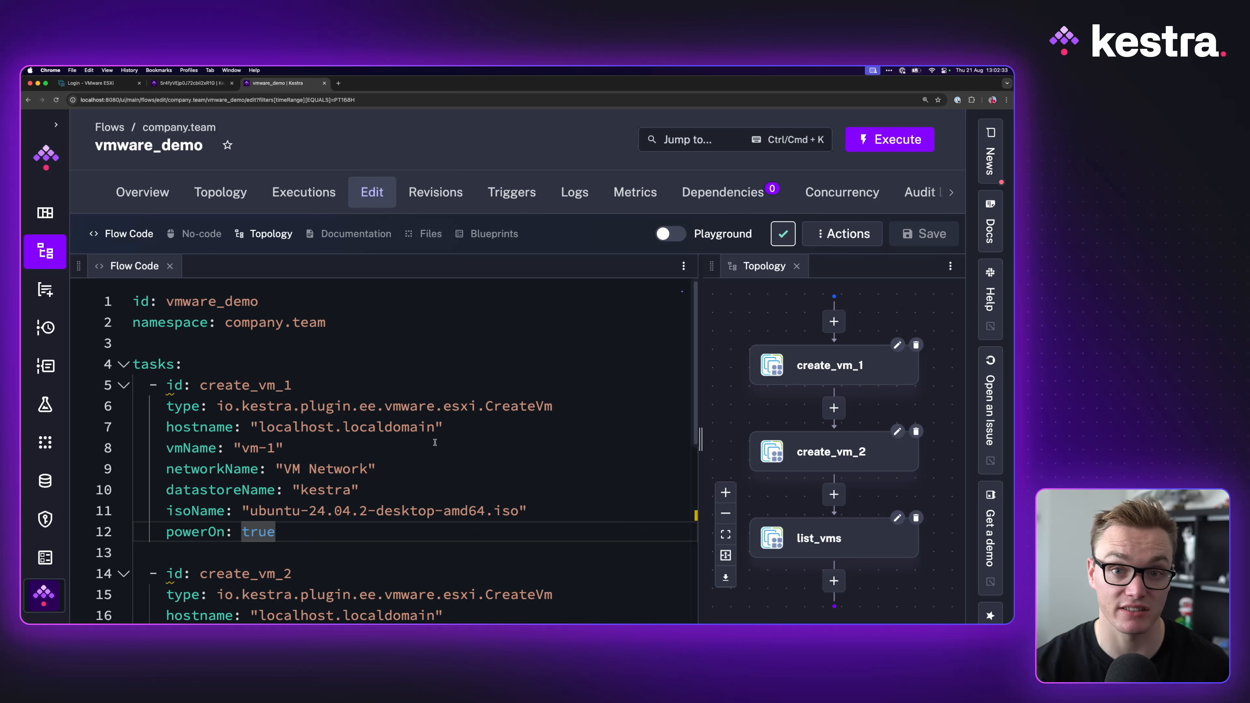
Examine the vmware_demo flow code, covering the create_vm_1 and create_vm_2 settings, the list_vms task and the plugin defaults.
scroll(435, 442, down, 1)
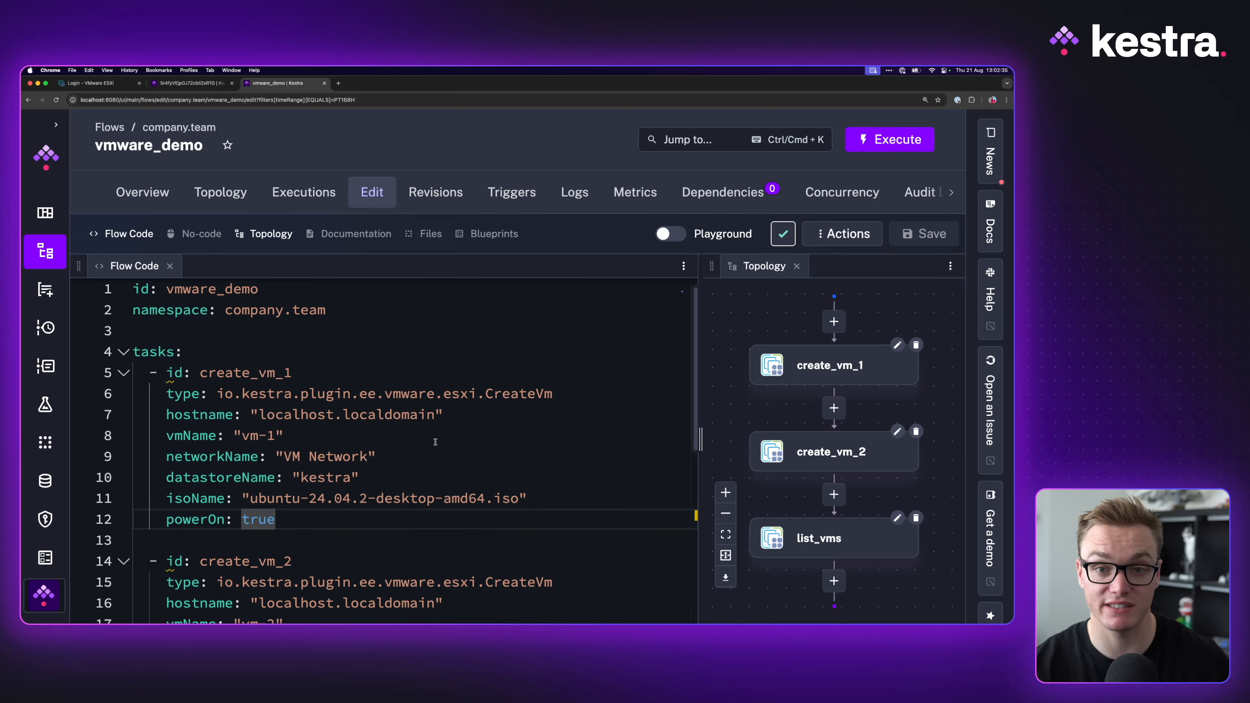
scroll(344, 463, down, 3)
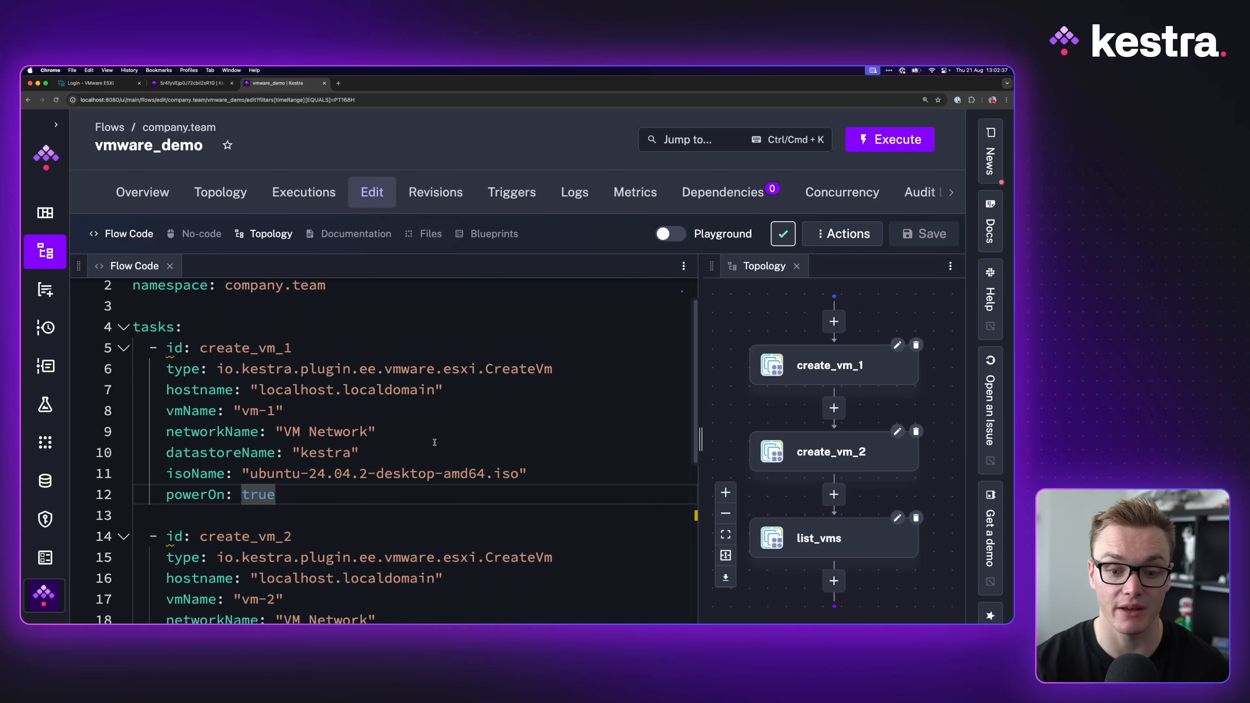
scroll(306, 476, down, 10)
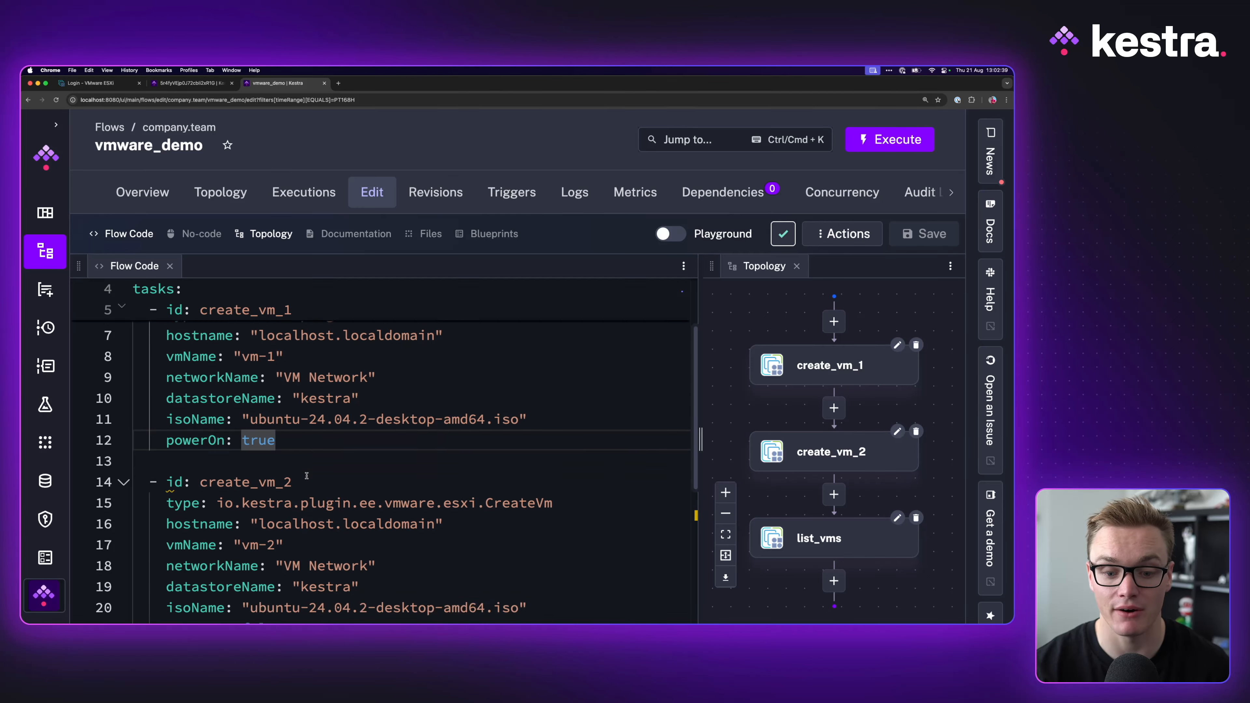
drag(306, 475, 133, 474)
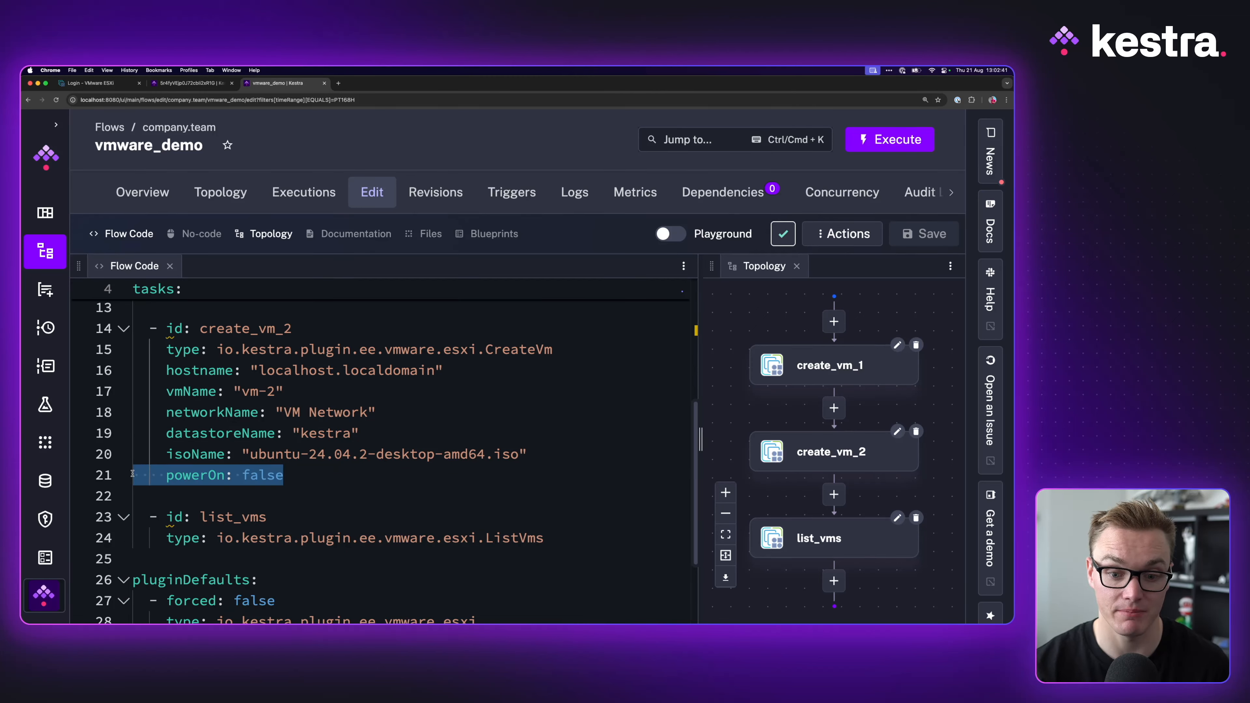
scroll(585, 485, down, 2)
drag(545, 505, 133, 484)
scroll(333, 479, down, 4)
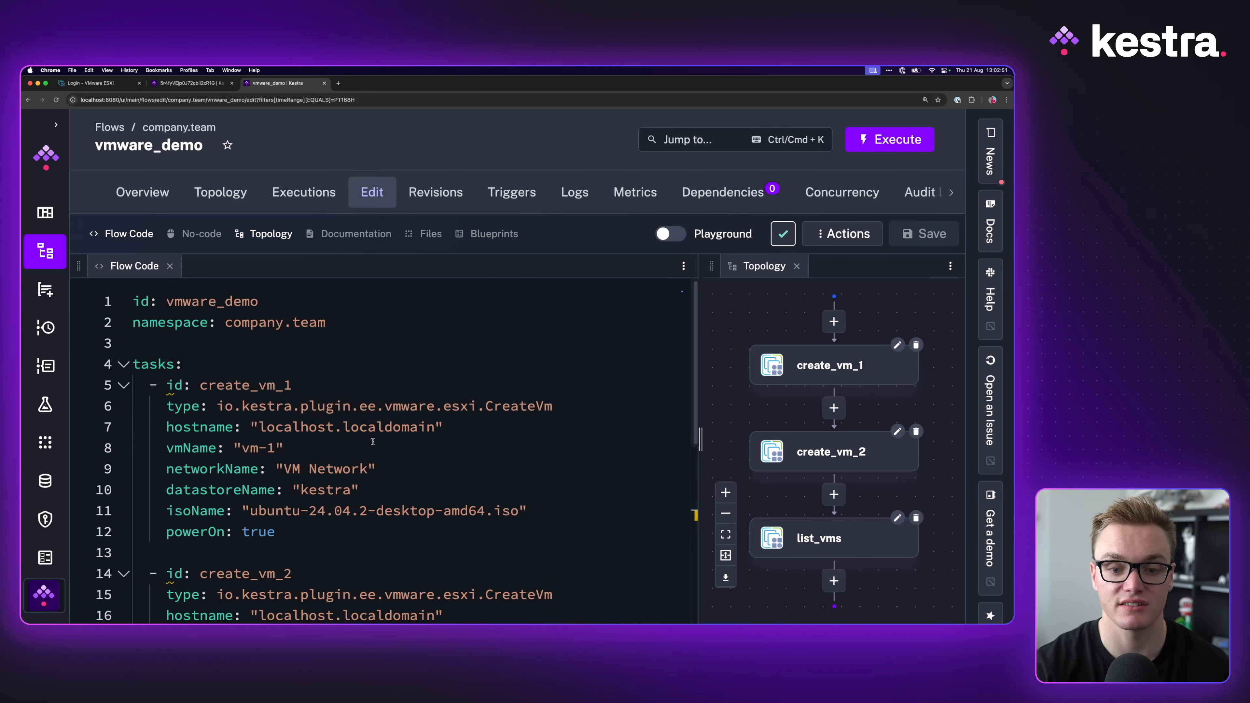
scroll(509, 412, down, 1)
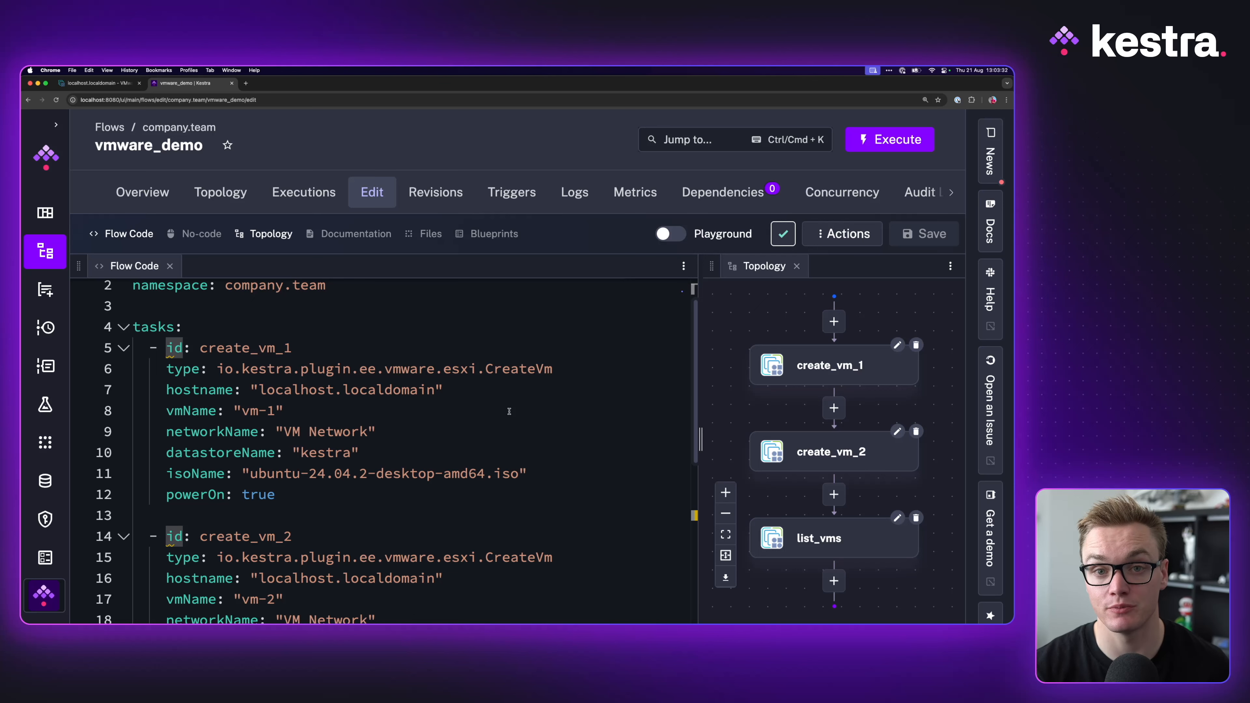
scroll(509, 412, down, 1)
scroll(509, 412, down, 2)
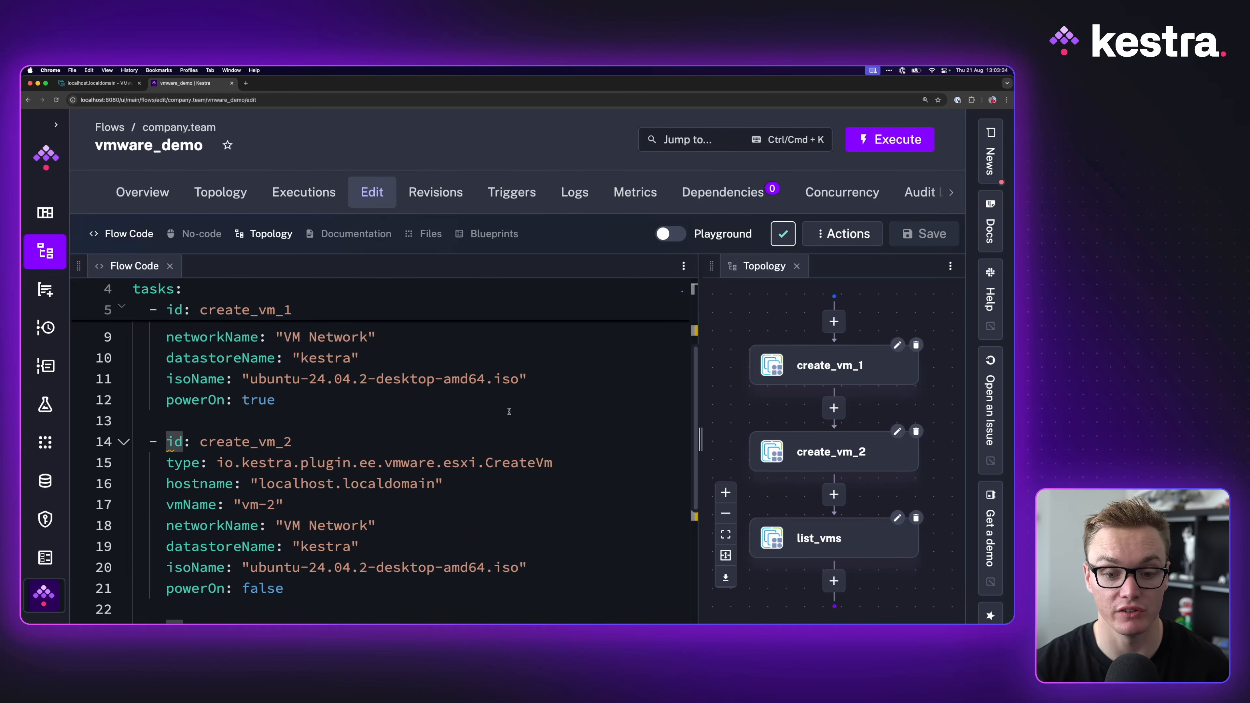
scroll(323, 392, up, 3)
click(265, 381)
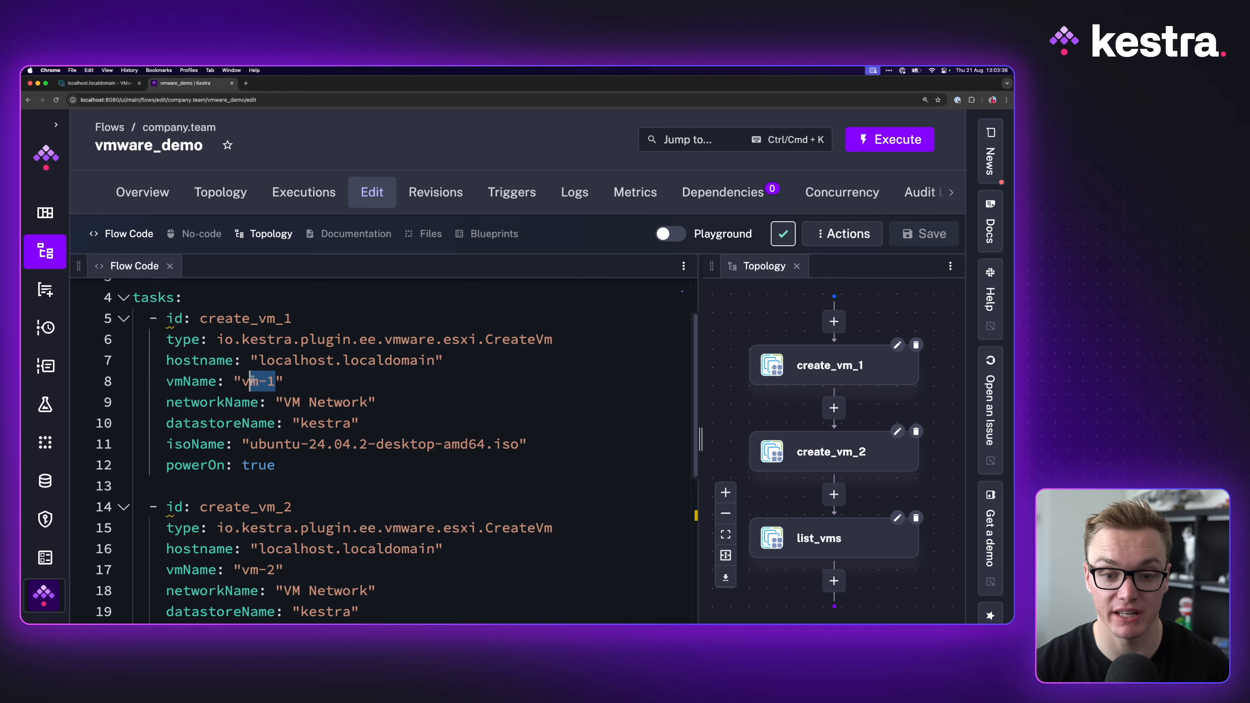
scroll(280, 515, down, 3)
scroll(286, 513, down, 2)
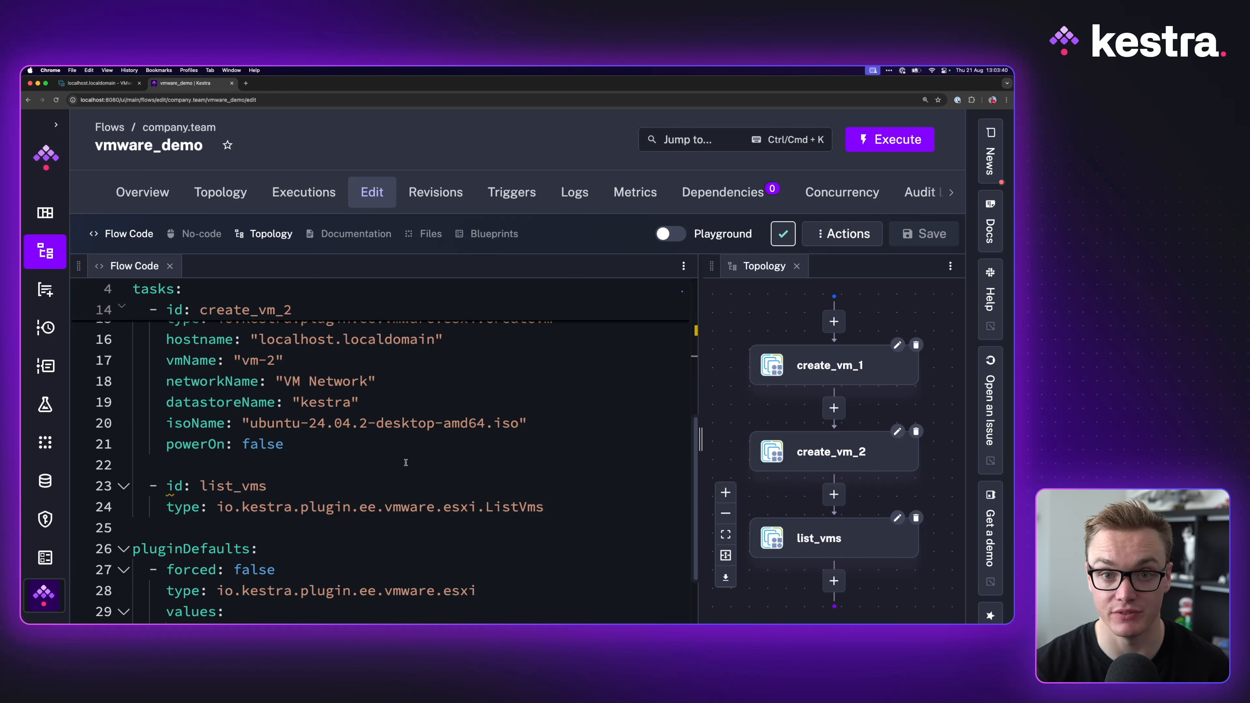
Execute the vmware_demo flow and inspect the create_vm_1 task's attempt details in the Gantt view.
click(890, 140)
click(699, 353)
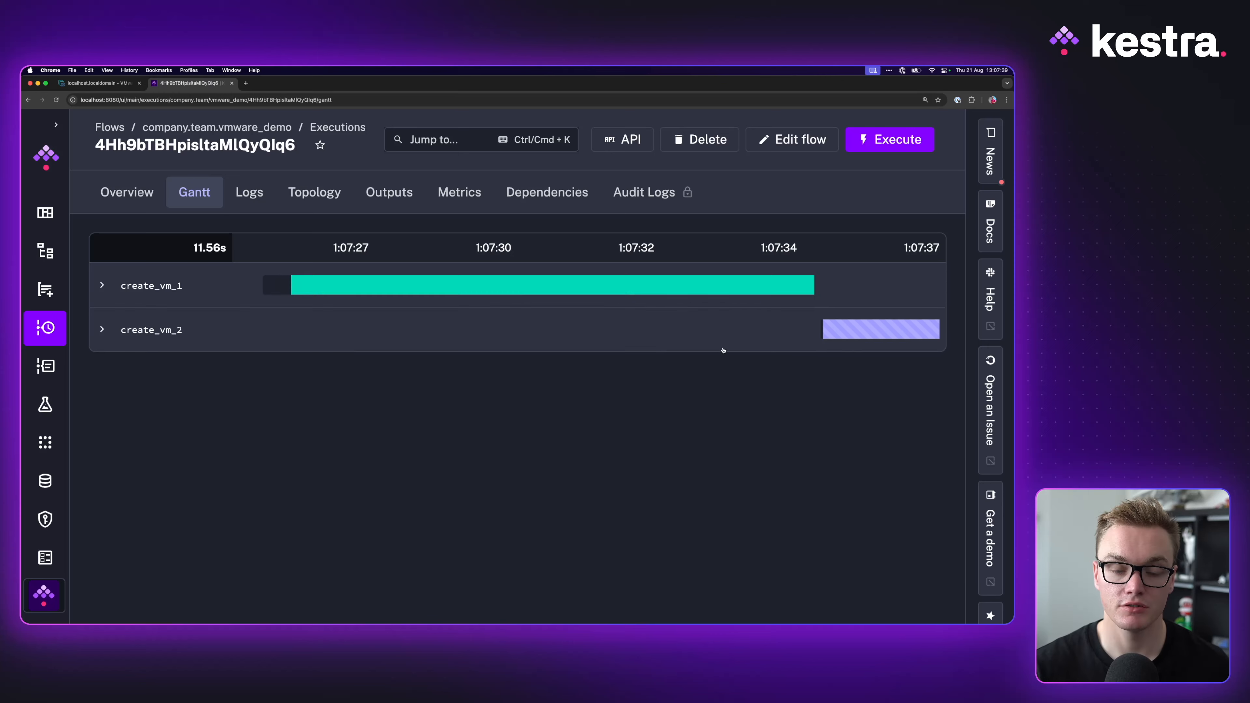
click(635, 290)
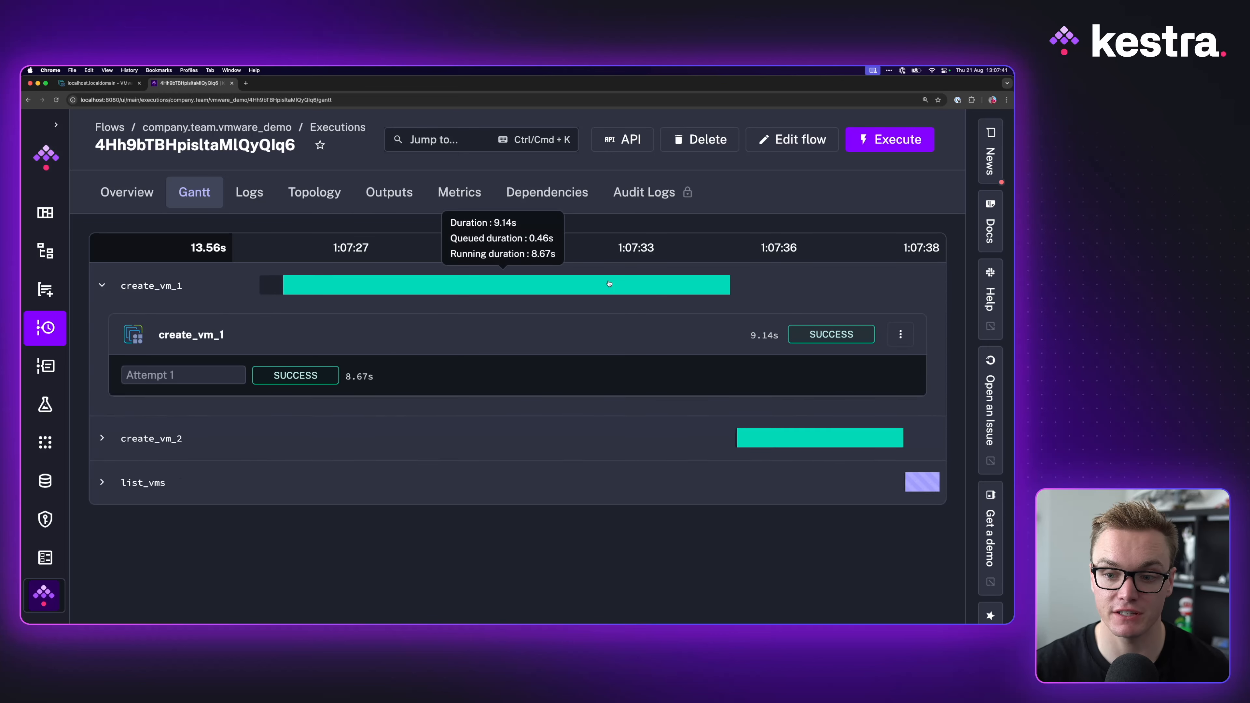
click(635, 291)
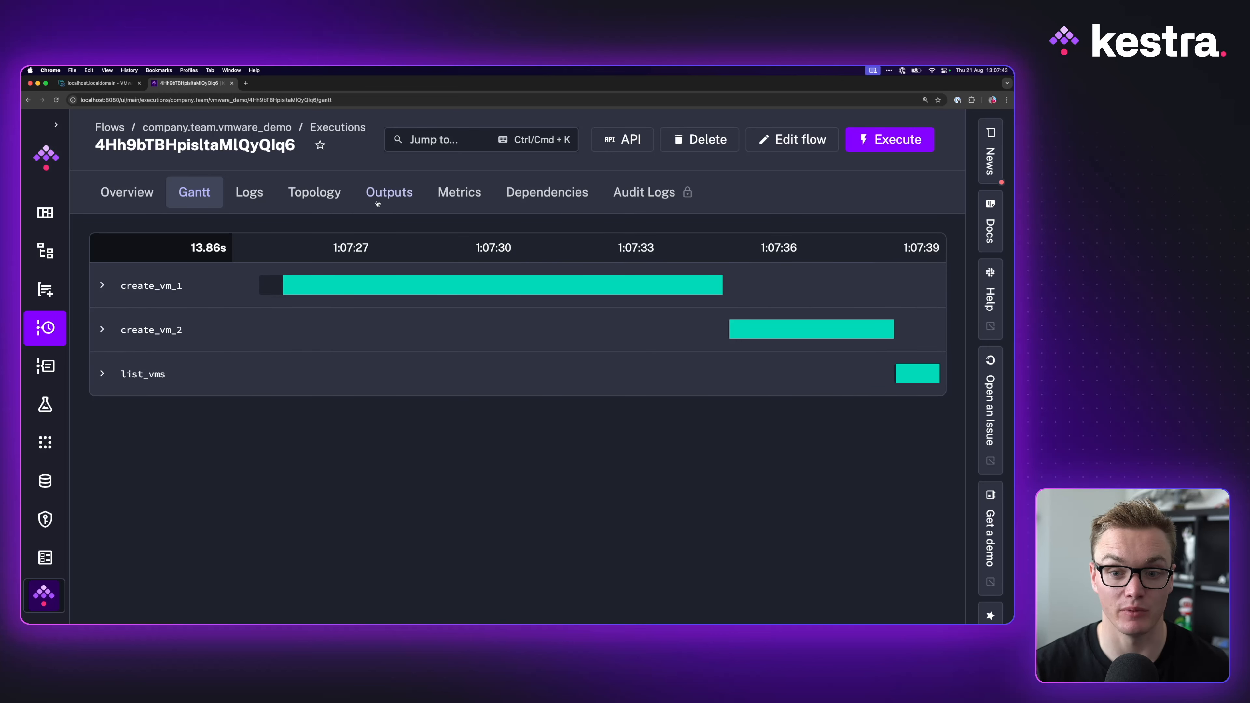
Examine the execution's outputs for create_vm_1, create_vm_2 and each entry of vmNames under list_vms.
click(392, 198)
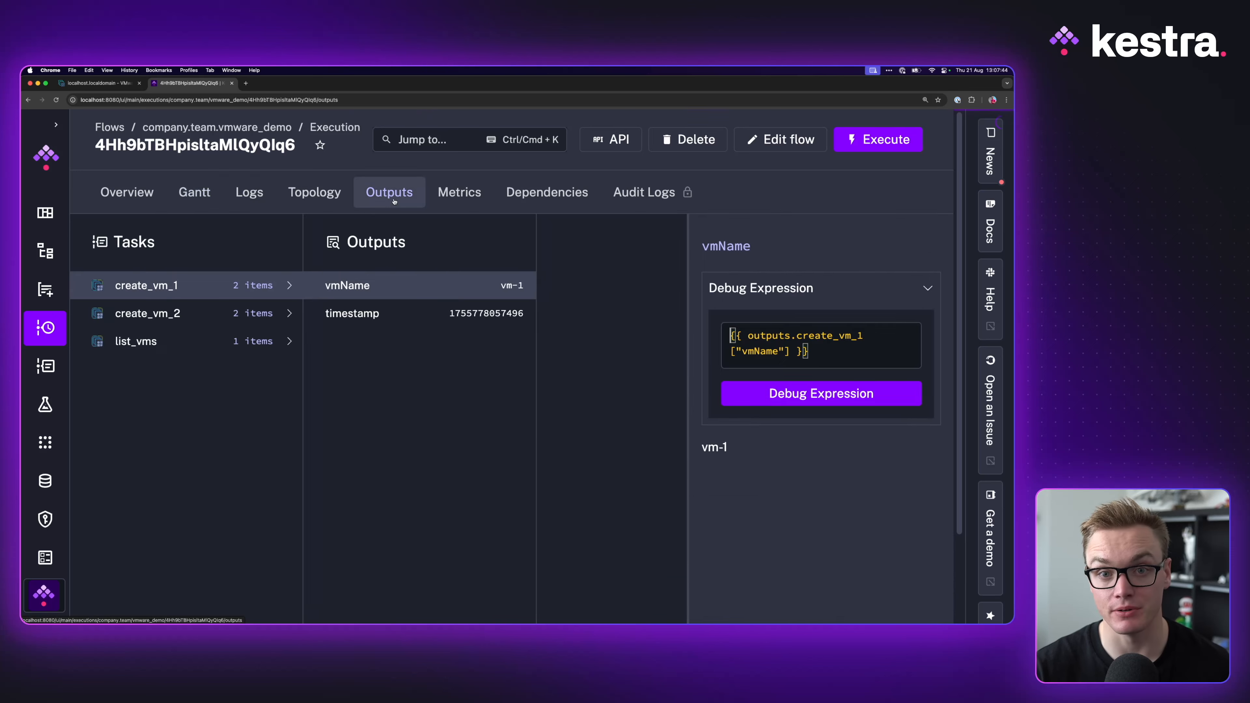
click(254, 313)
click(252, 298)
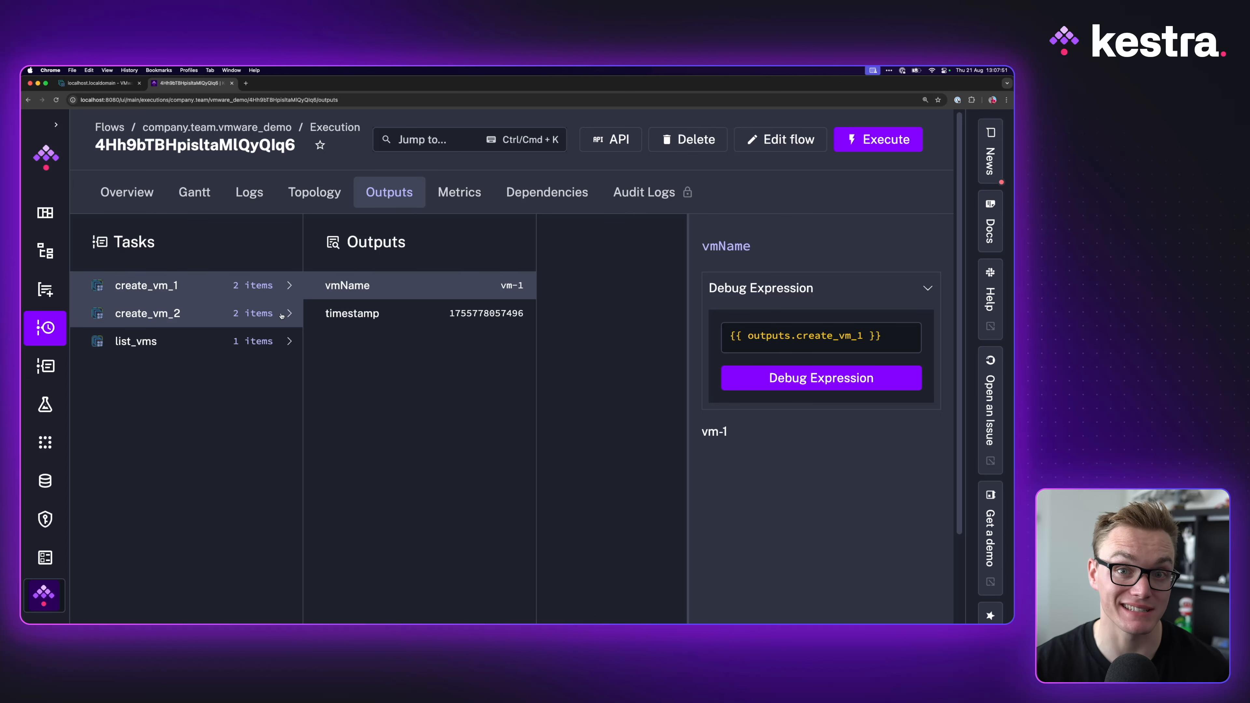
click(281, 341)
click(473, 285)
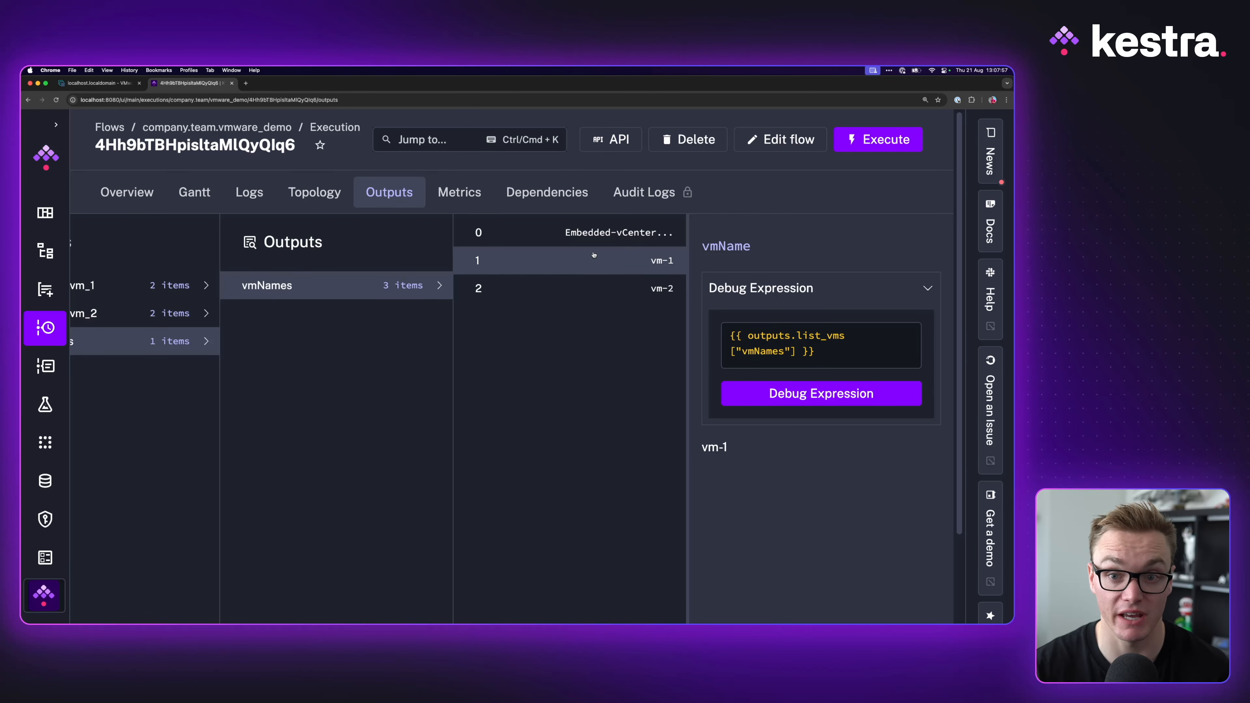
click(597, 239)
click(601, 260)
click(601, 288)
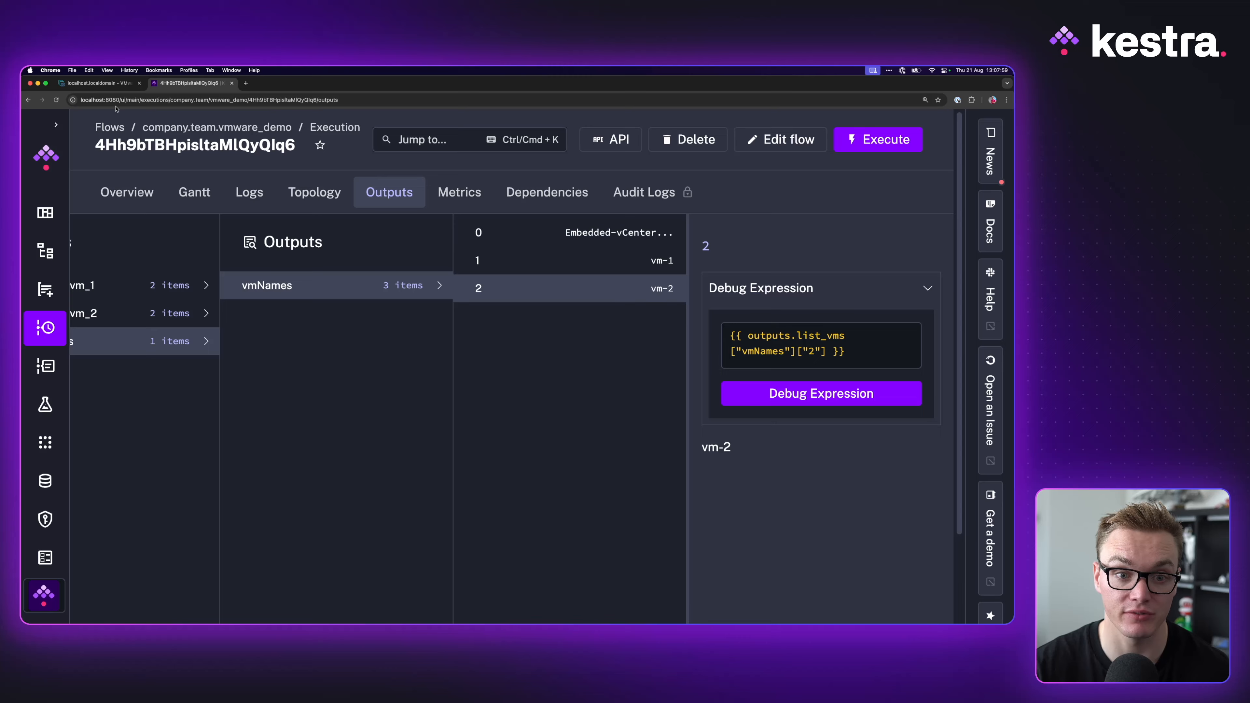
Switch to the ESXi Host Client and check the recent tasks for the creation and power-on of the VMs.
click(98, 83)
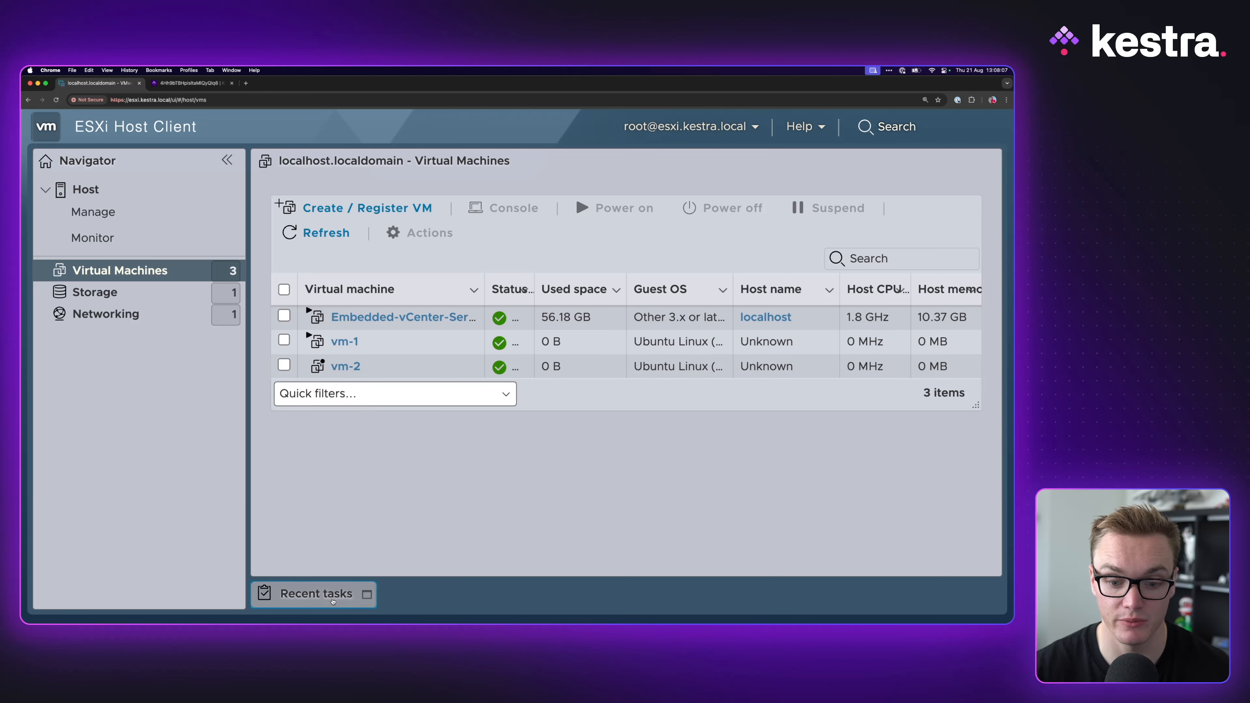
click(315, 594)
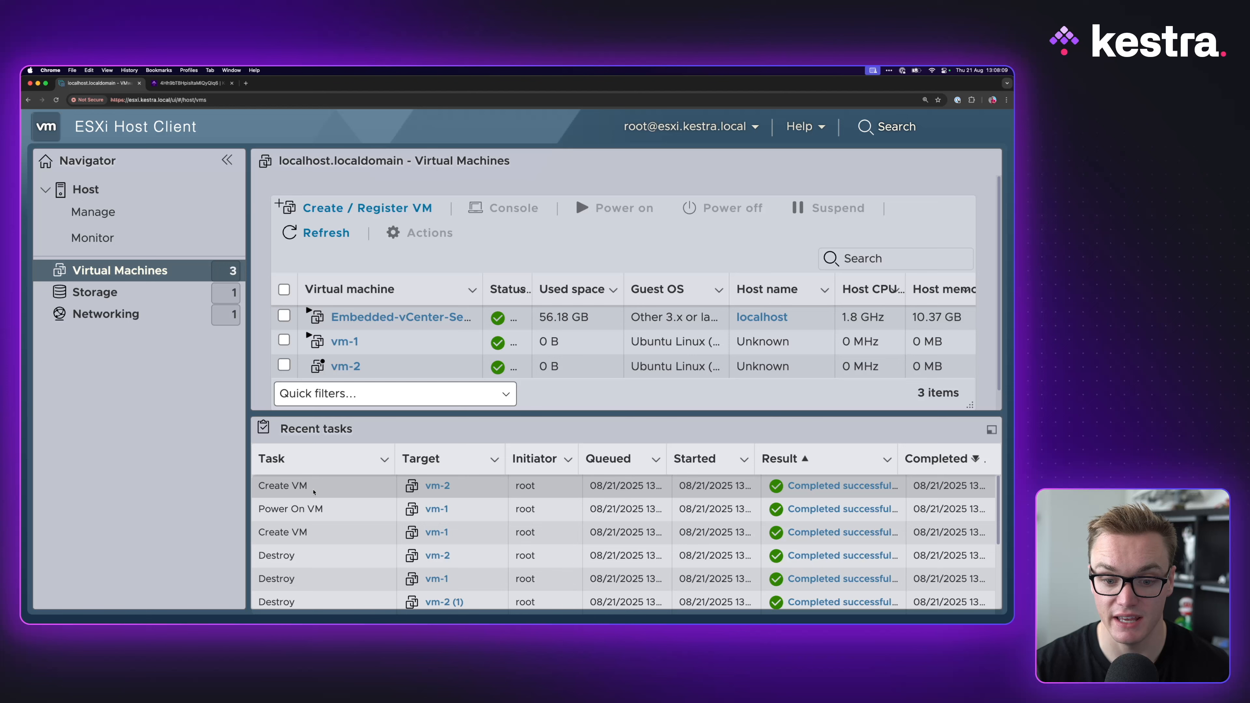
drag(337, 509, 258, 507)
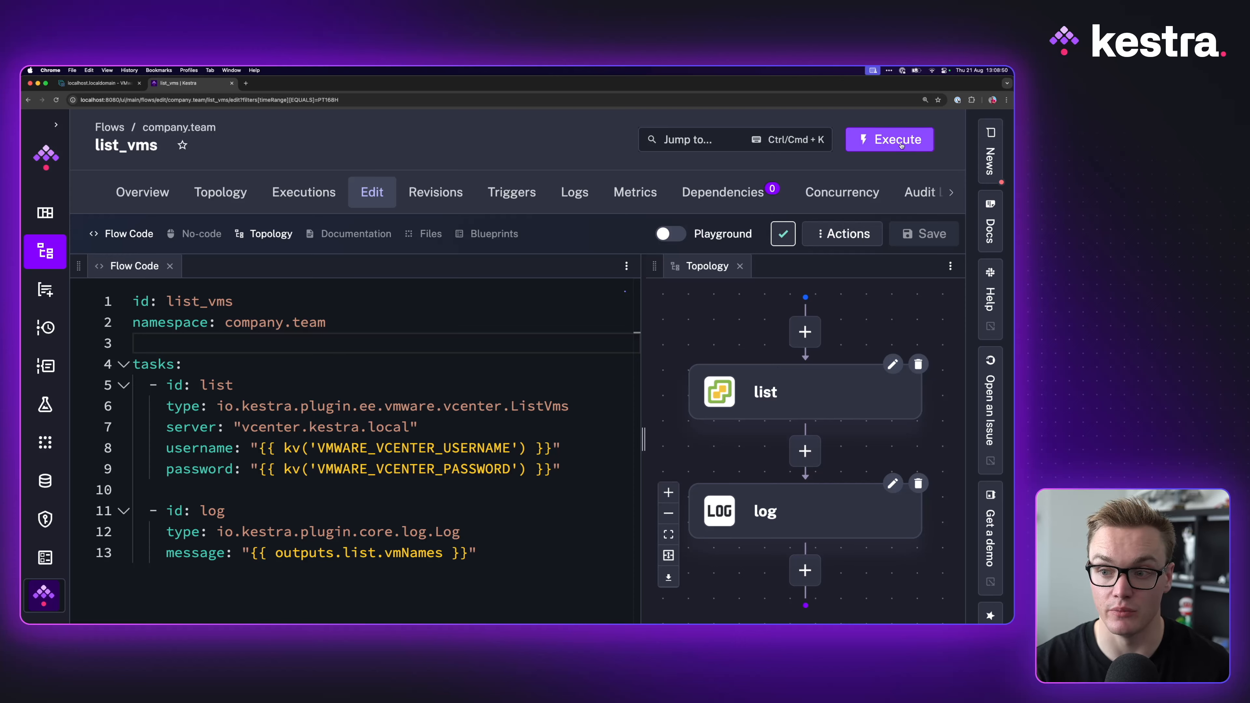
Execute the list_vms flow and read the VM names in the log task's entry in the execution logs.
click(890, 139)
click(712, 347)
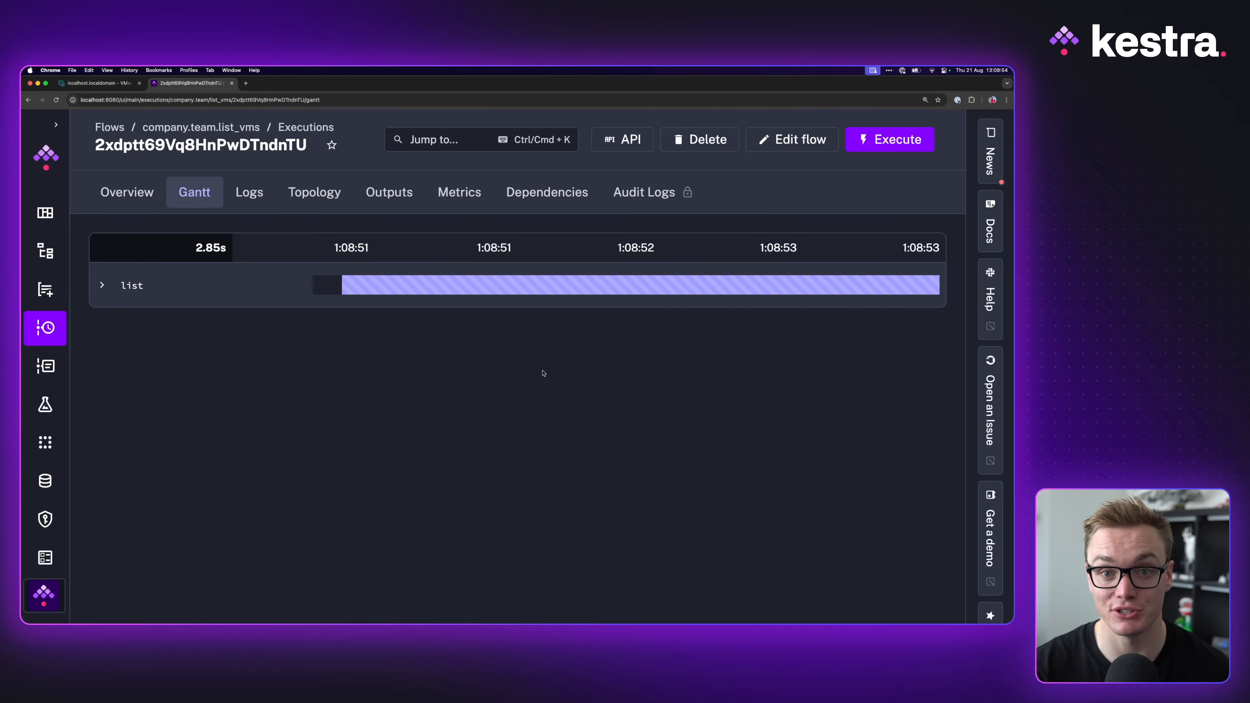
mouse_move(446, 285)
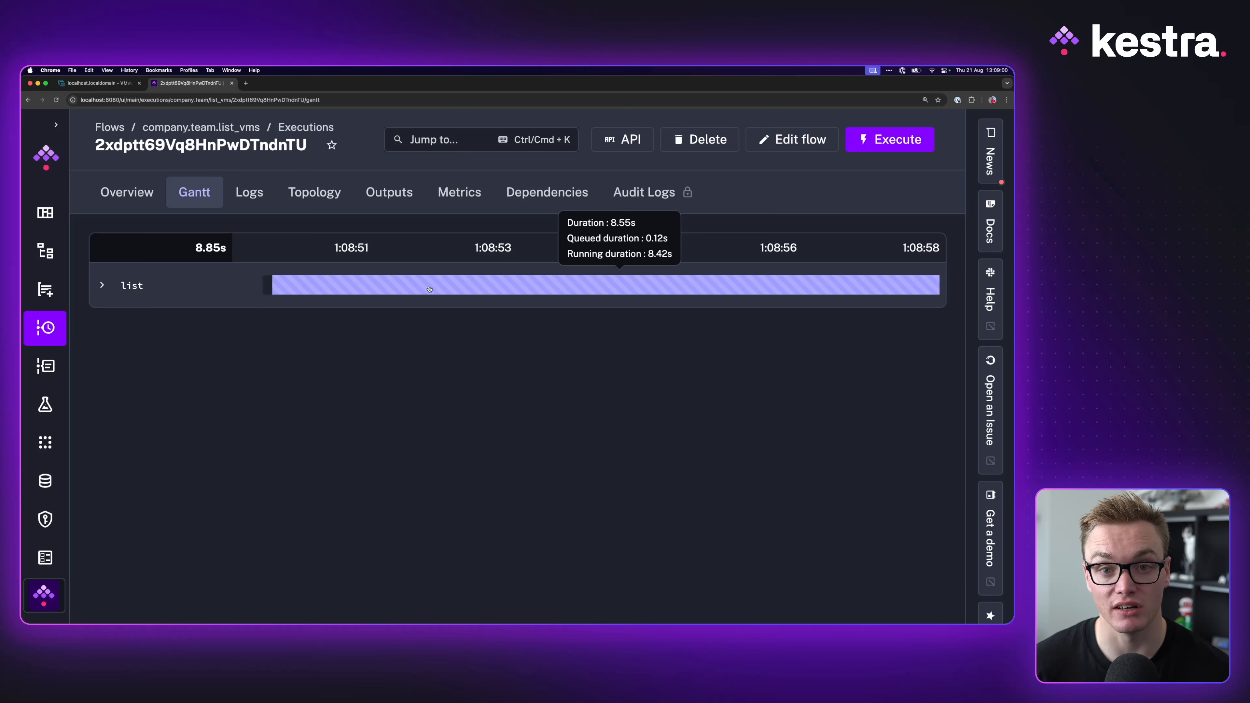
click(249, 192)
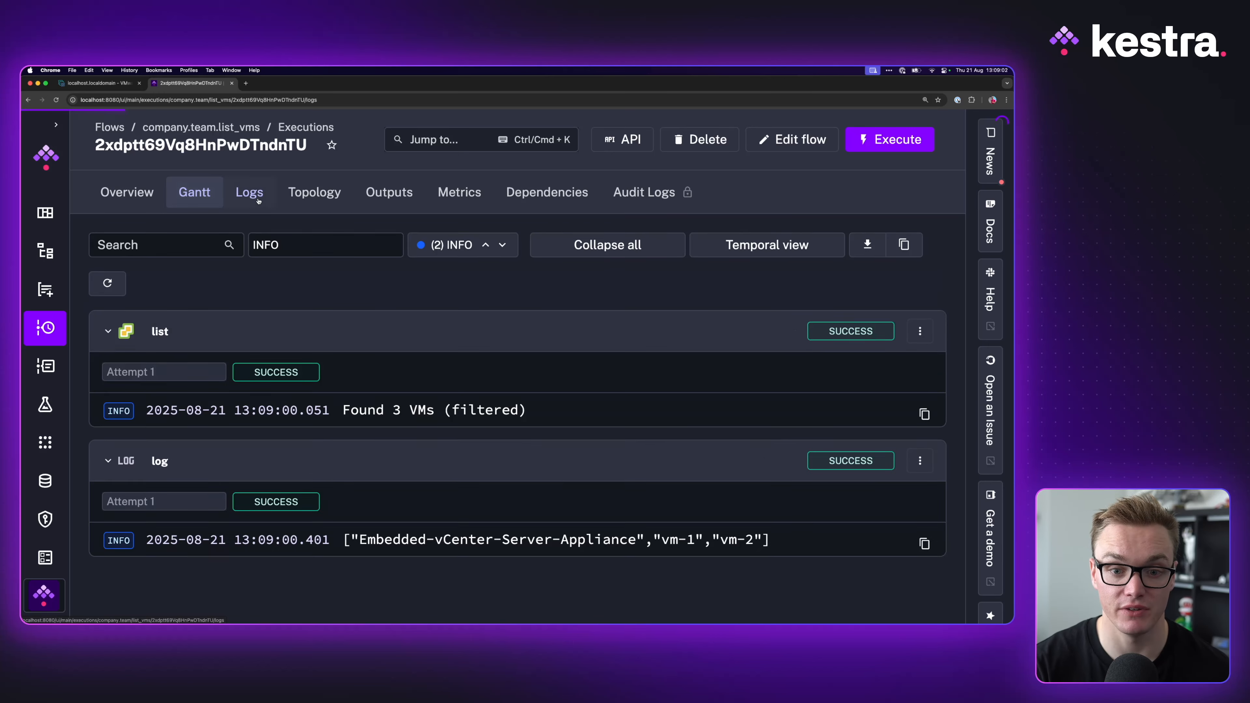
drag(869, 565, 348, 552)
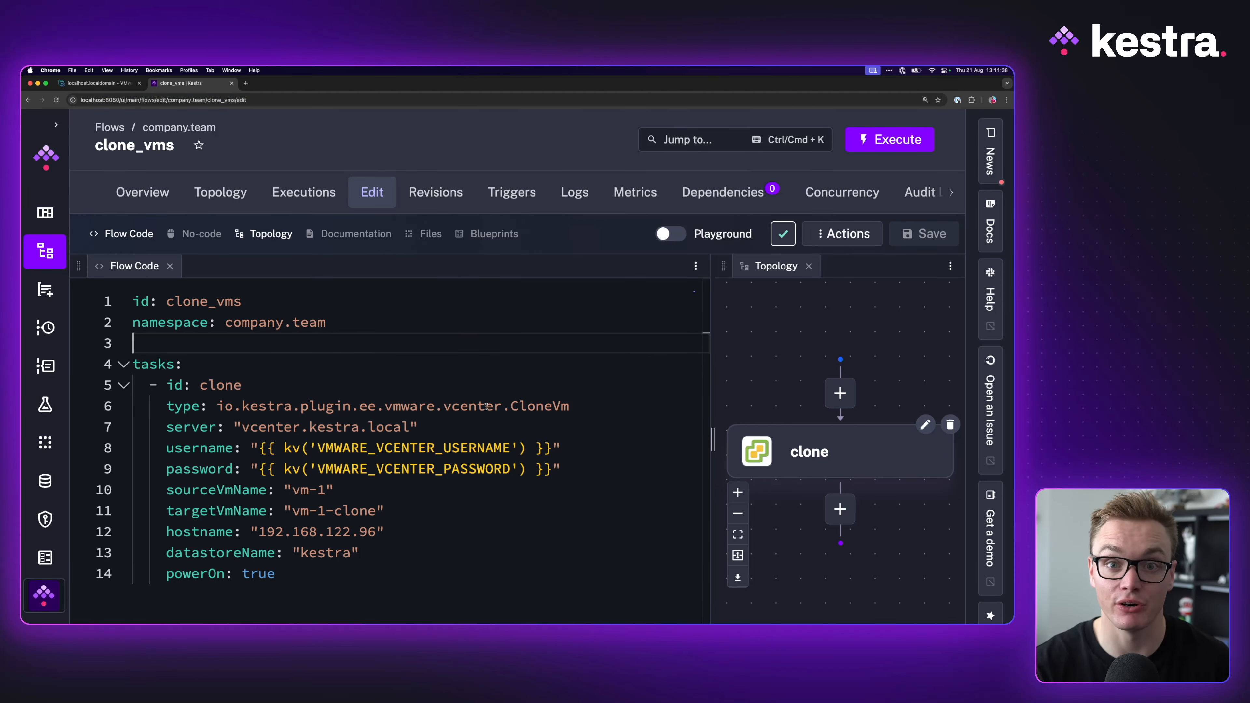
Execute the clone_vms flow and read the clone task's log messages.
click(890, 139)
click(695, 343)
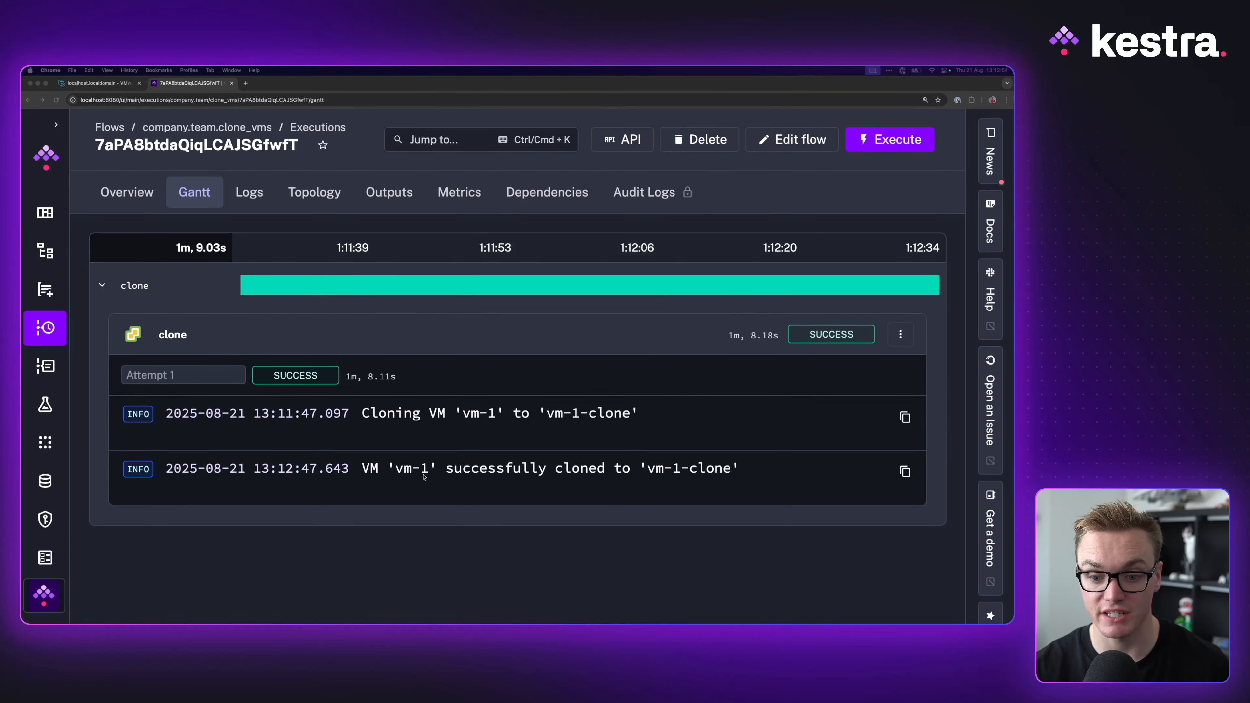
drag(469, 417, 649, 417)
Switch to the ESXi Host Client and look for vm-1-clone in the virtual machine list.
click(94, 83)
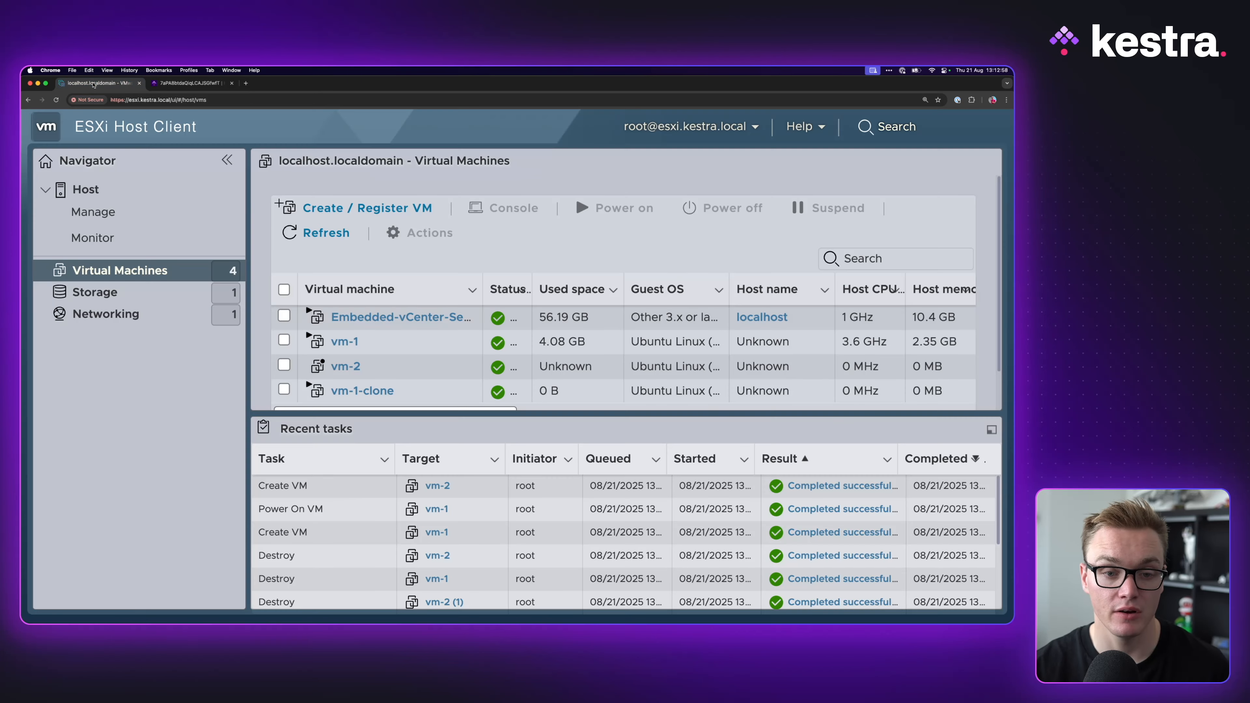
scroll(392, 380, down, 2)
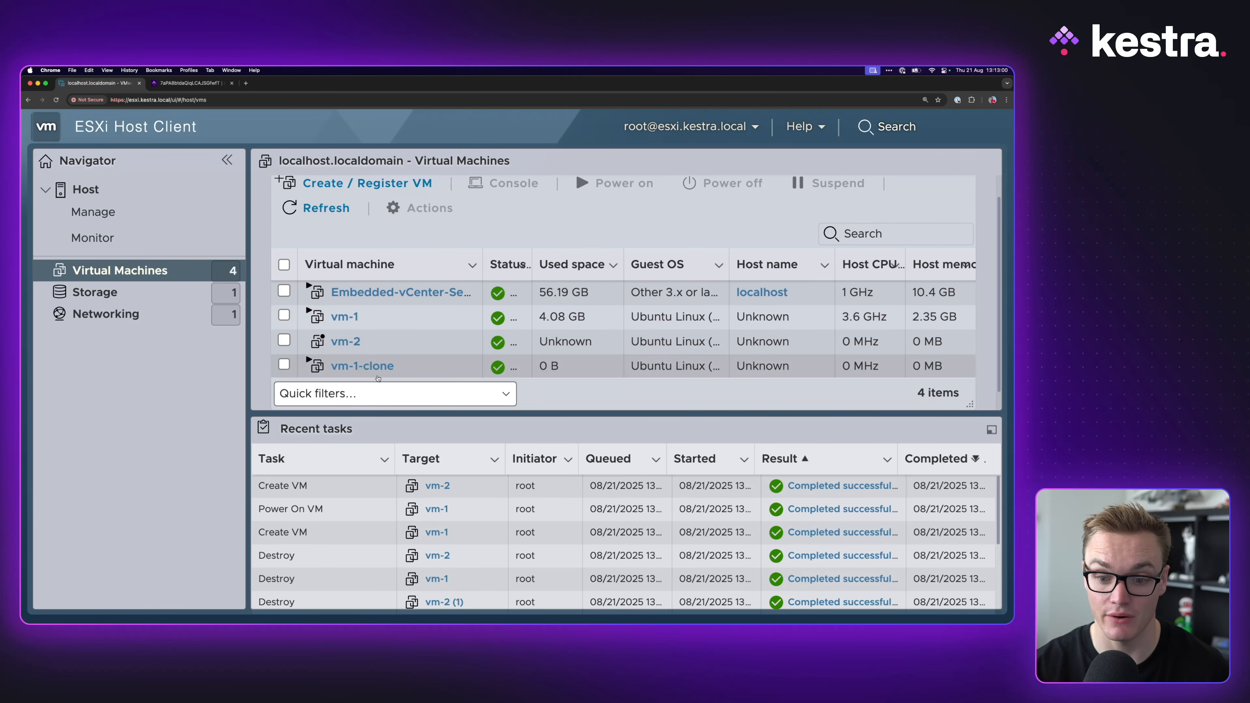
scroll(392, 368, up, 1)
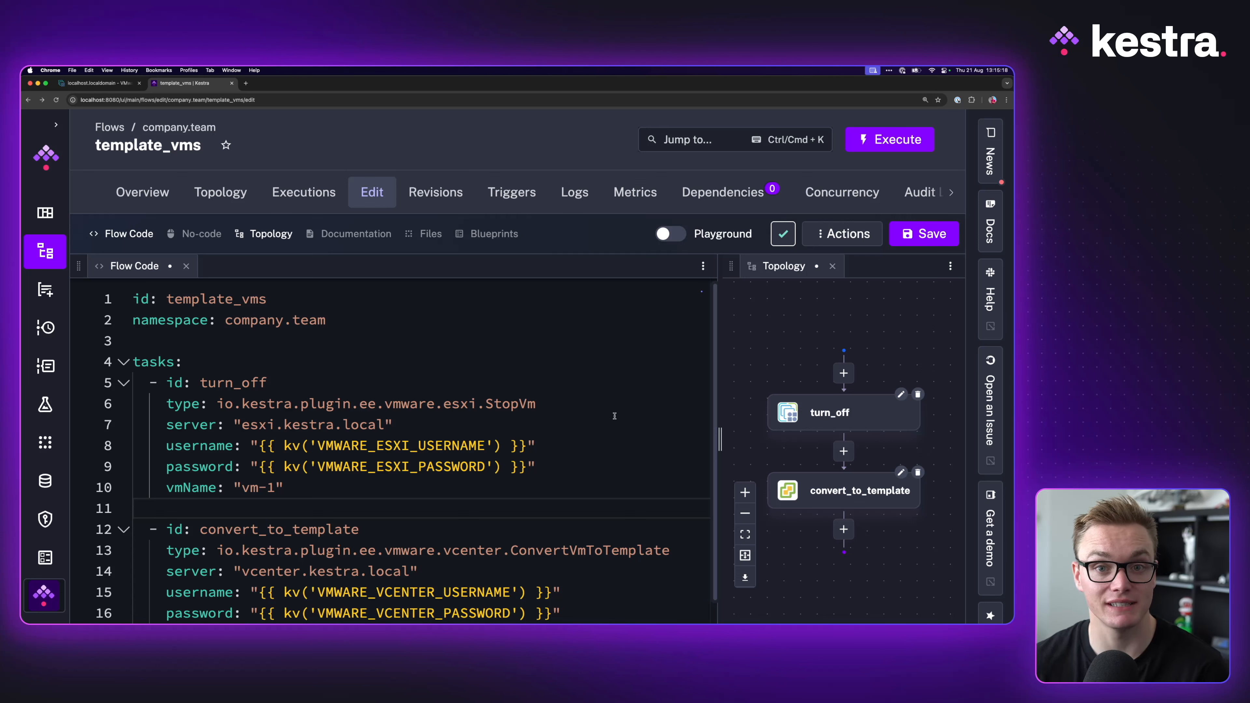
Save the template_vms flow and review its turn_off and convert_to_template tasks.
key(super+s)
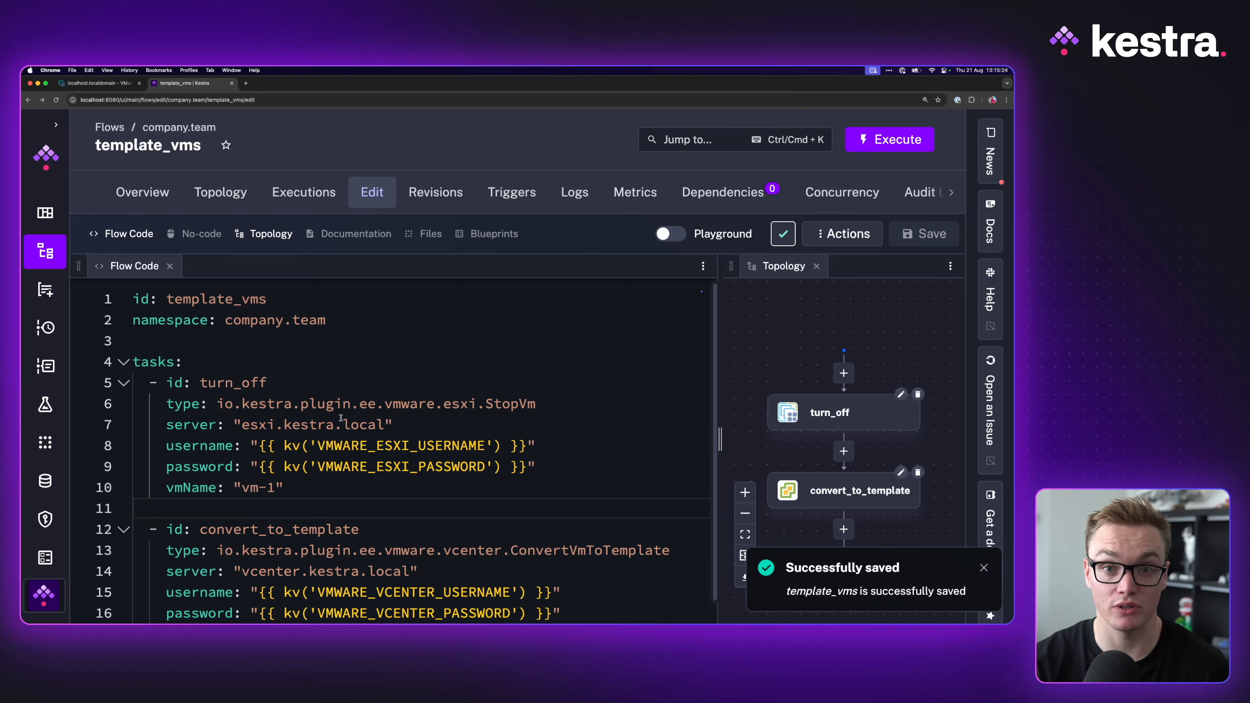
scroll(470, 467, down, 1)
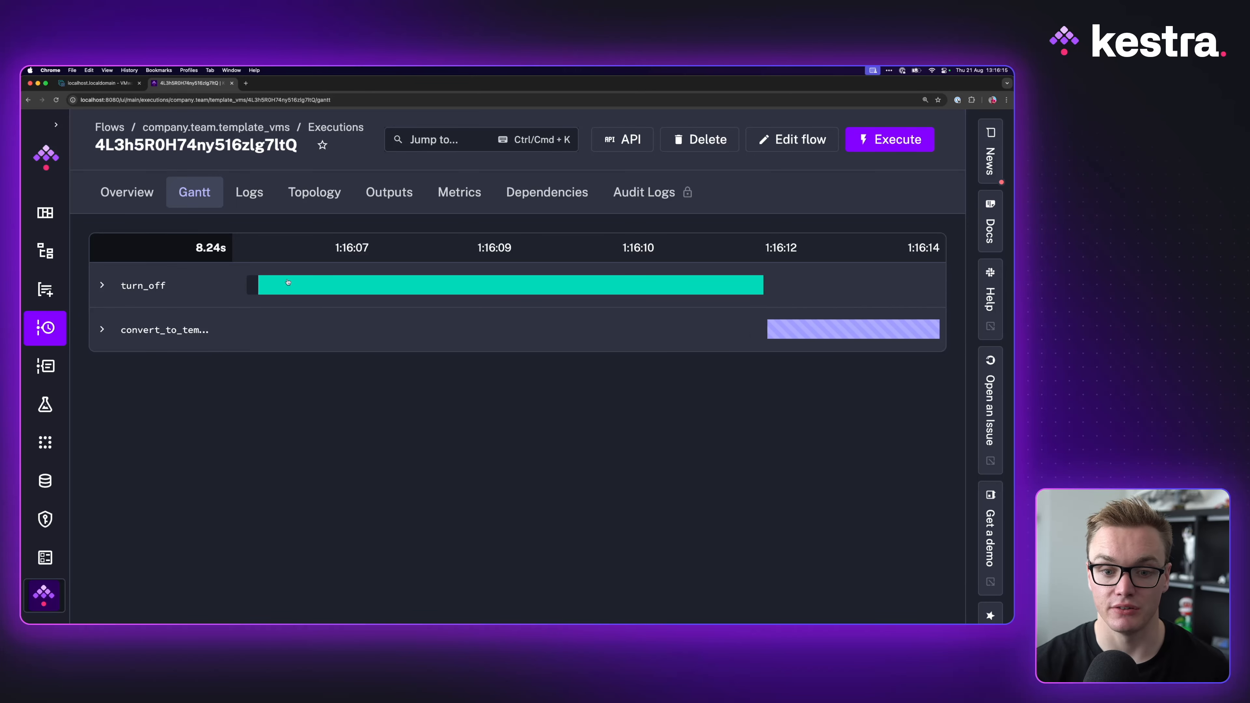
Check vm-1's power state in the ESXi Host Client and inspect the convert_to_template task in the Kestra execution.
click(74, 84)
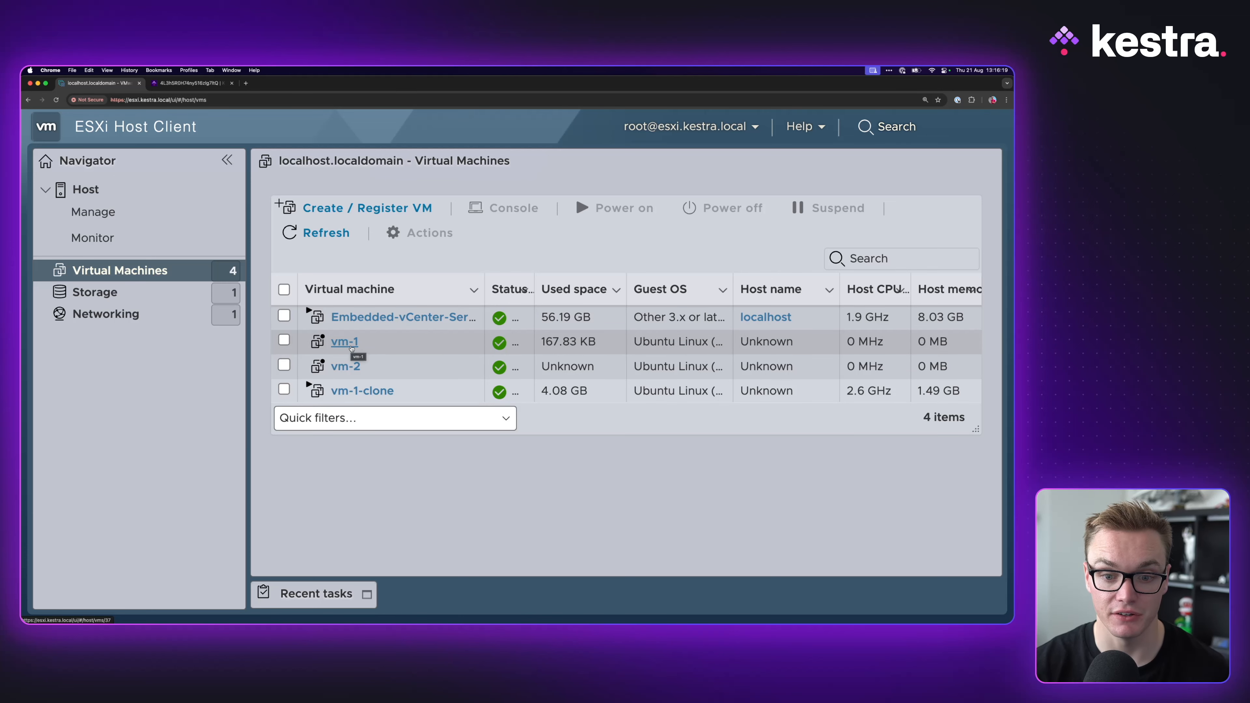
click(192, 82)
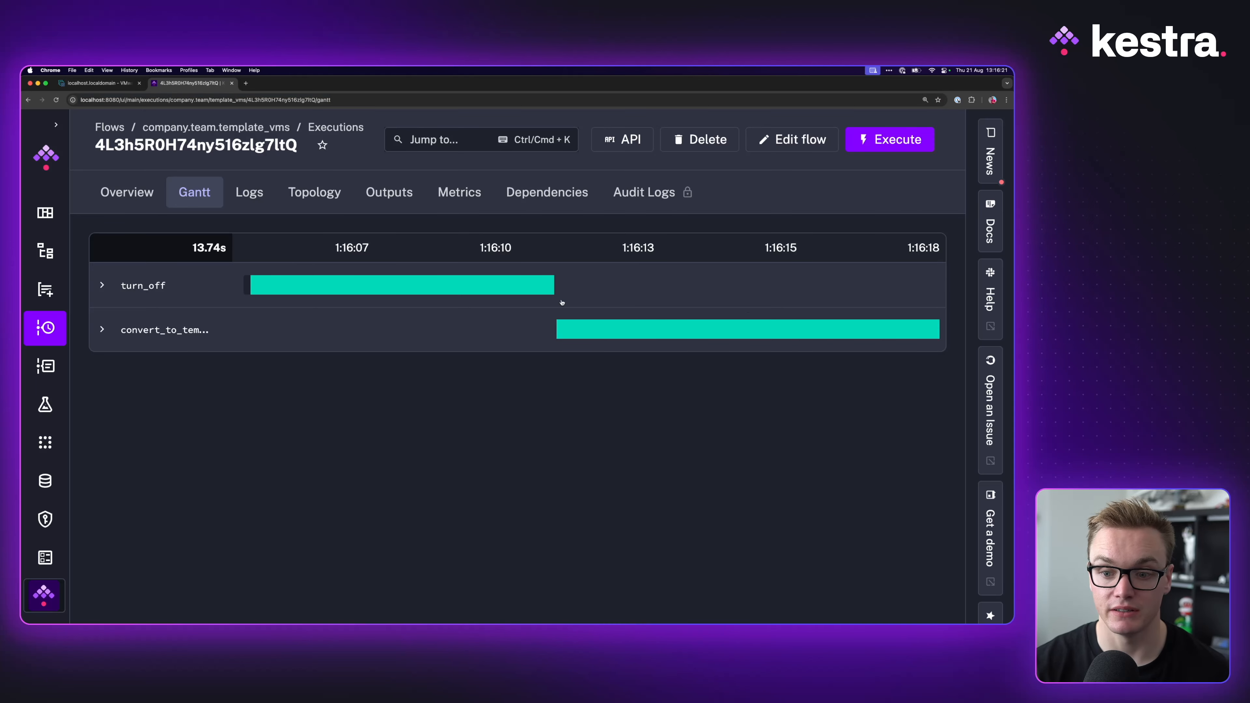
click(600, 334)
click(600, 334)
click(94, 83)
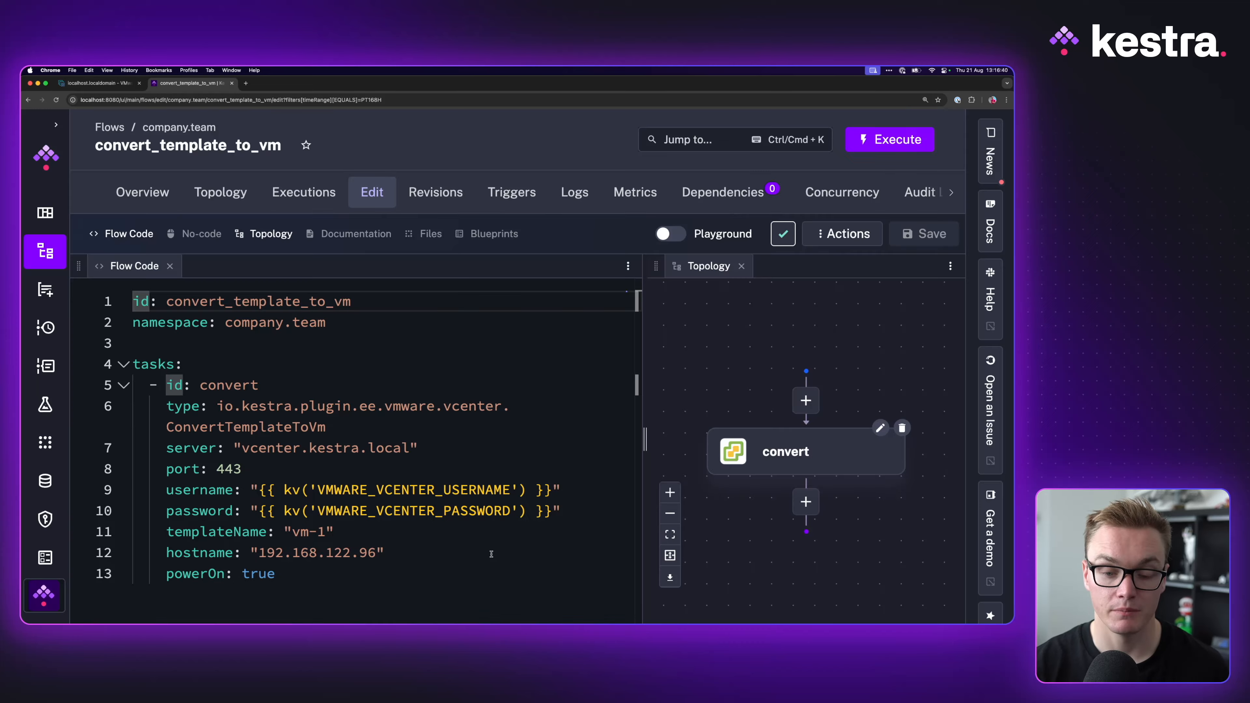
Execute the convert_template_to_vm flow for the vm-1 template.
click(492, 552)
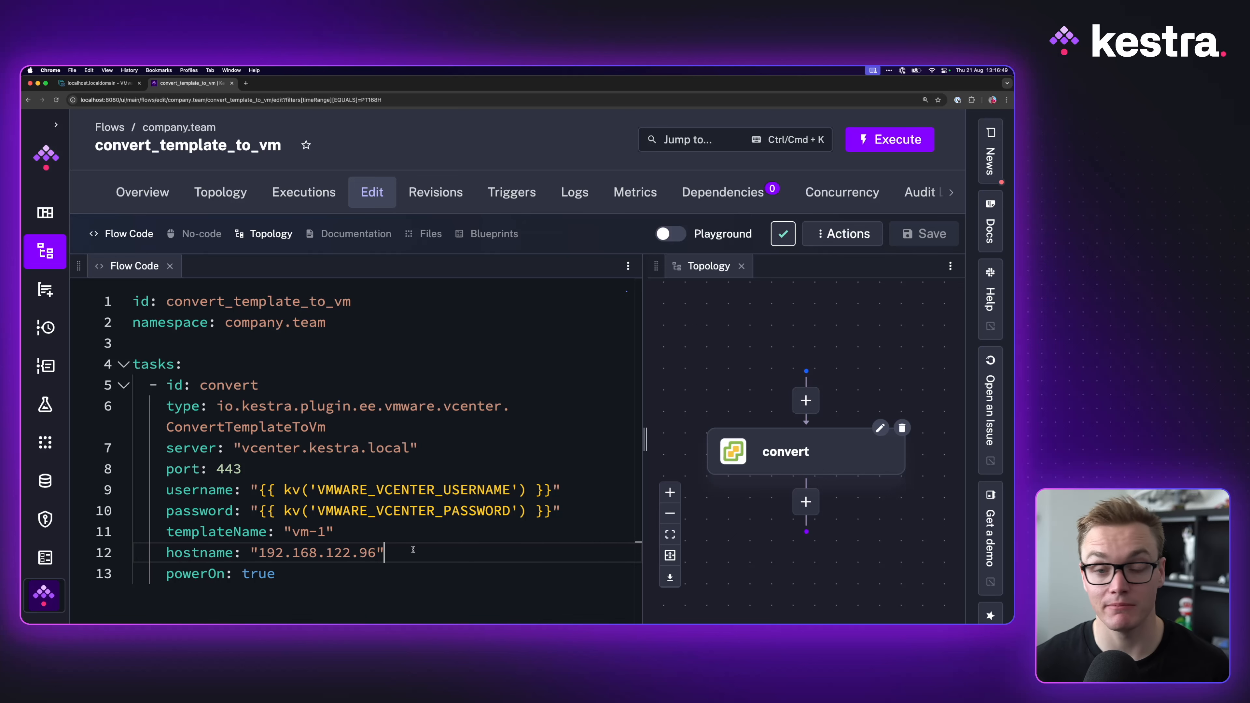
click(890, 142)
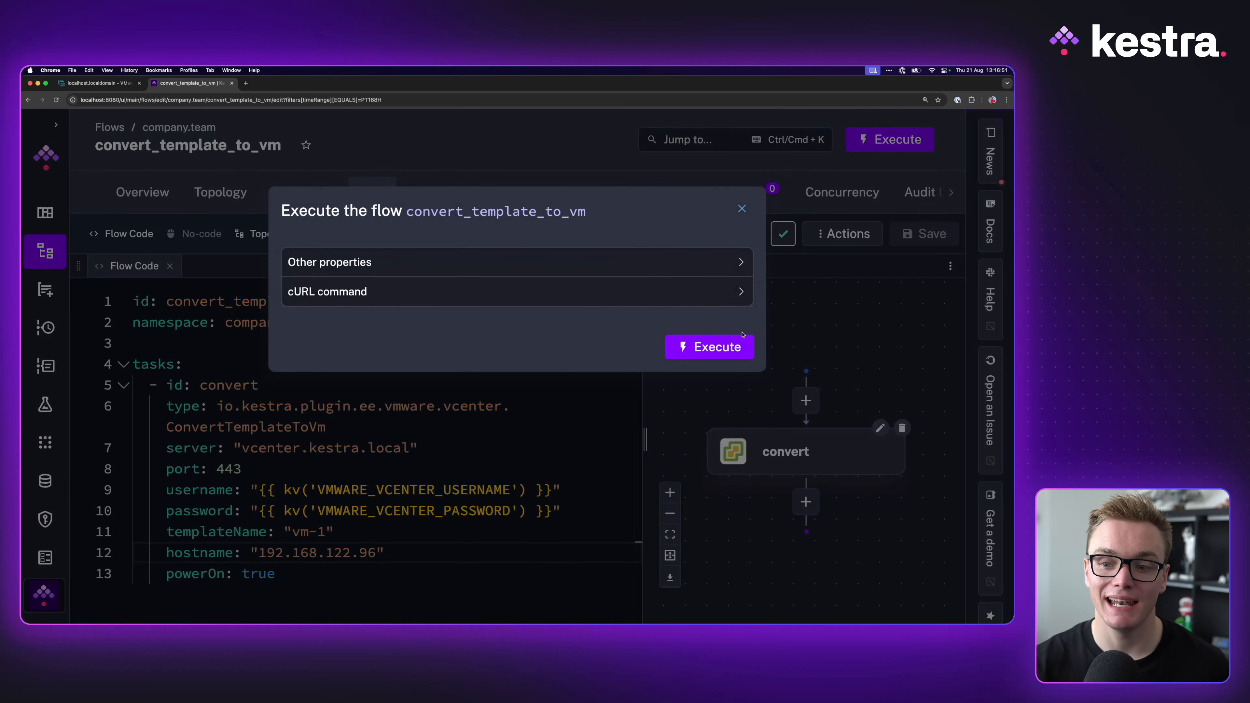
click(743, 338)
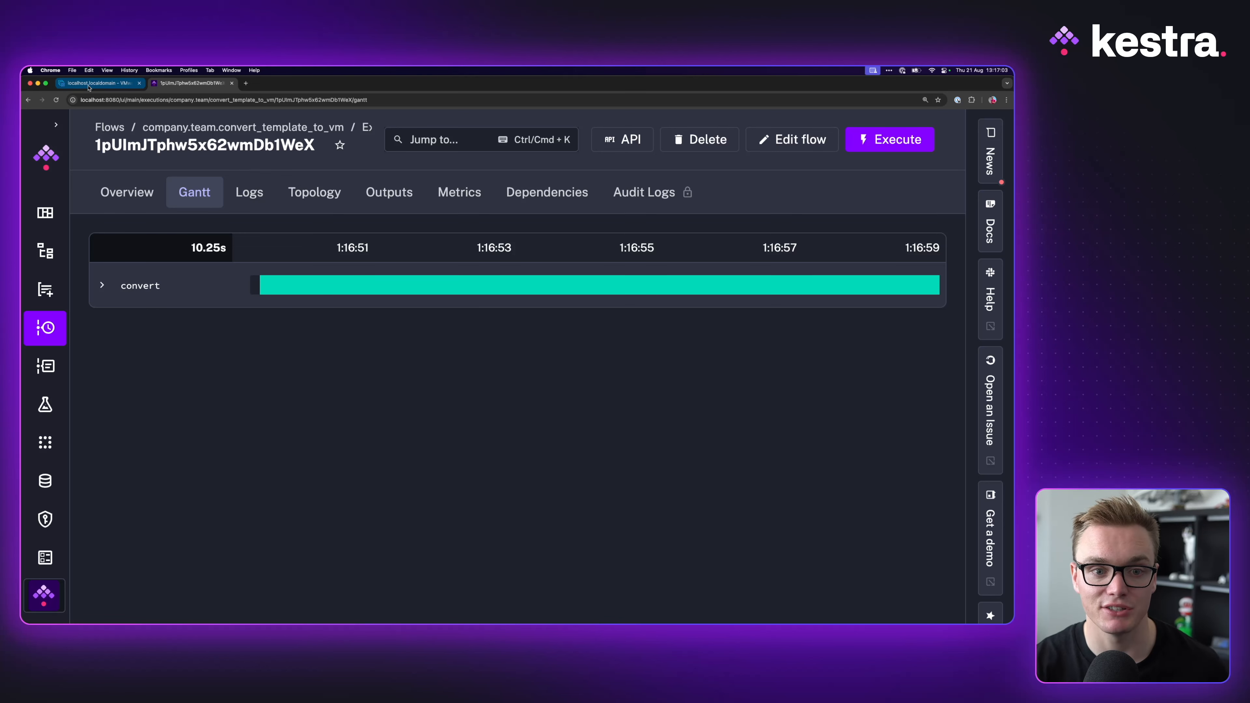
Switch to the ESXi Host Client to check the vm-1 virtual machine after the template conversion.
click(98, 83)
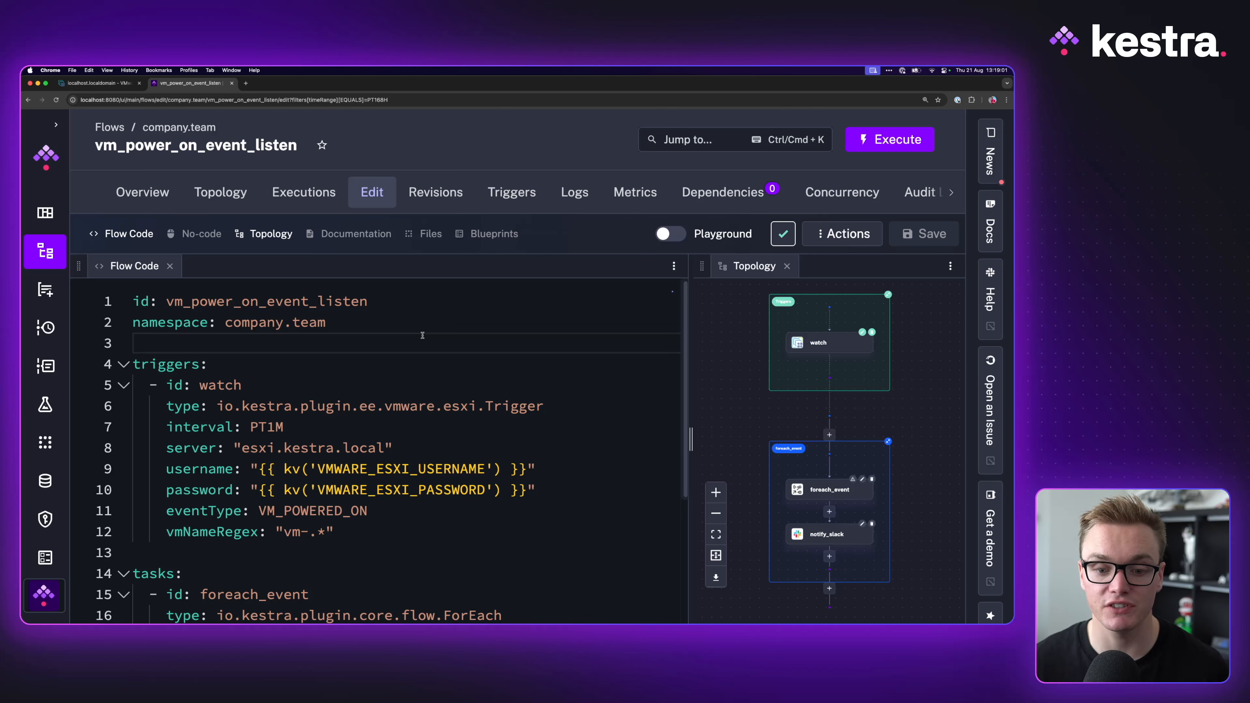
Clear the watch trigger's eventType to browse the available event types, and restore VM_POWERED_ON.
drag(368, 511, 258, 514)
key(BackSpace)
key(ctrl+space)
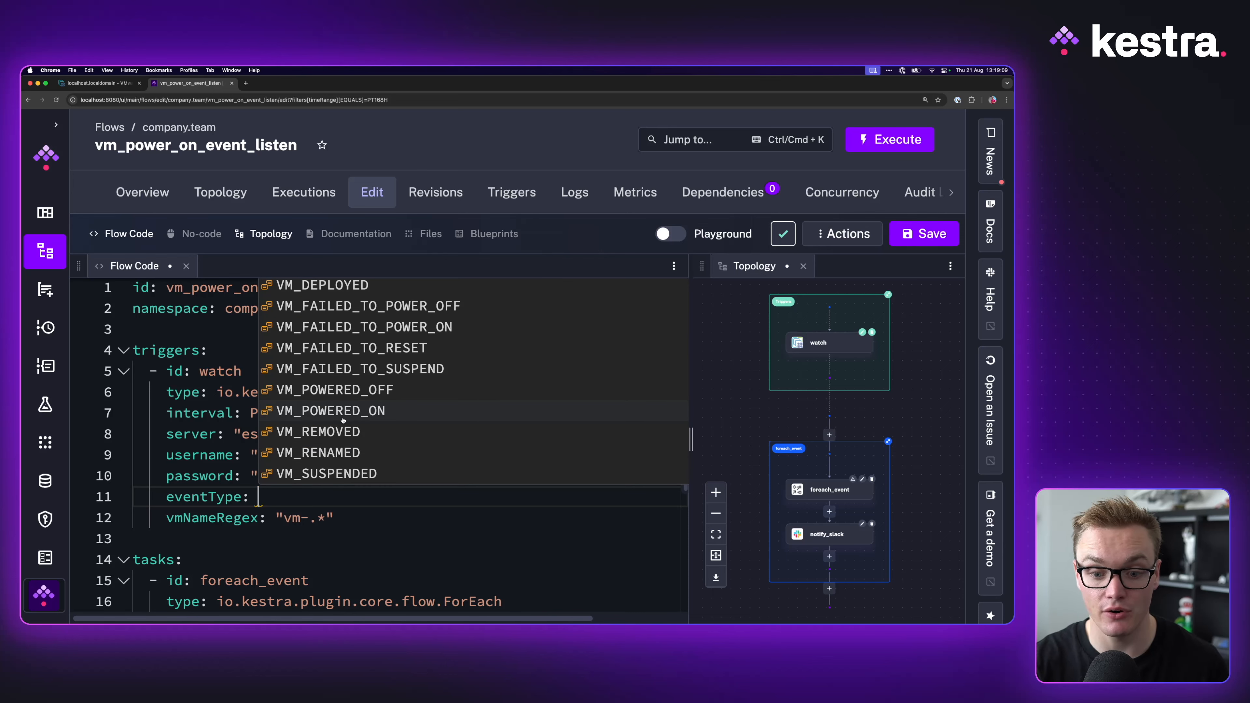
key(Escape)
key(ctrl+z)
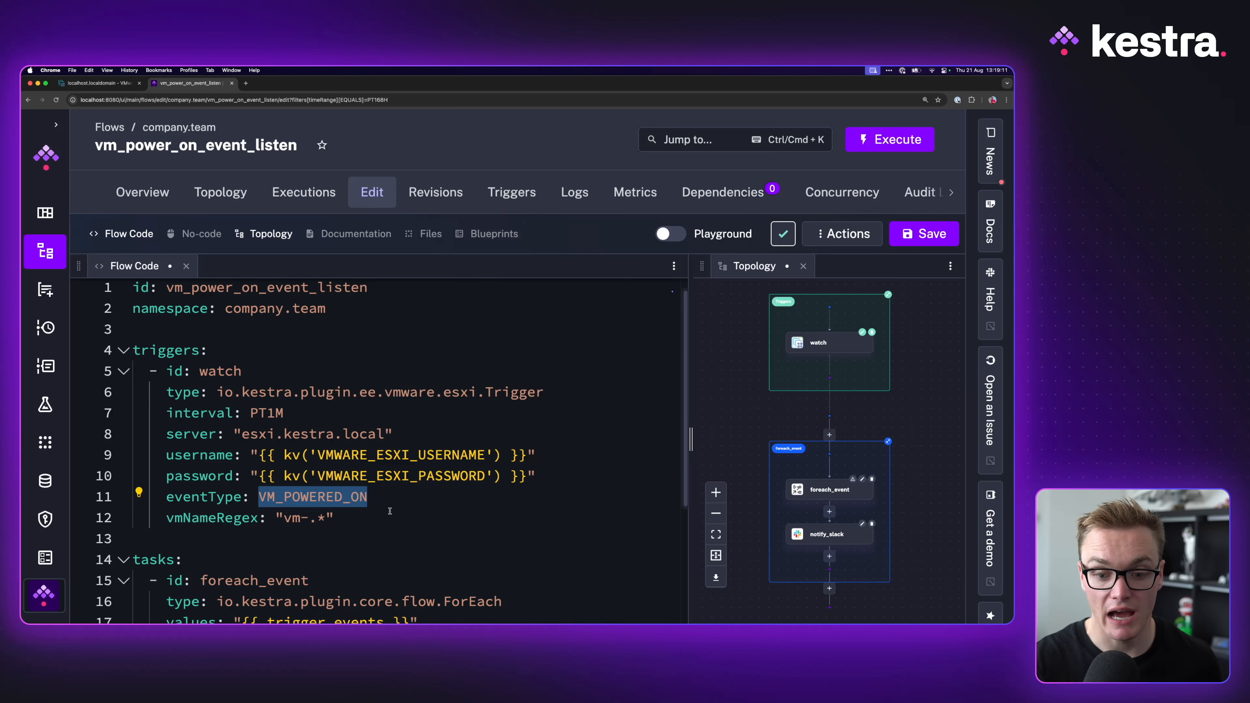
Save the vm_power_on_event_listen flow and review its trigger interval and its foreach_event and notify_slack tasks.
key(ctrl+s)
scroll(520, 517, up, 1)
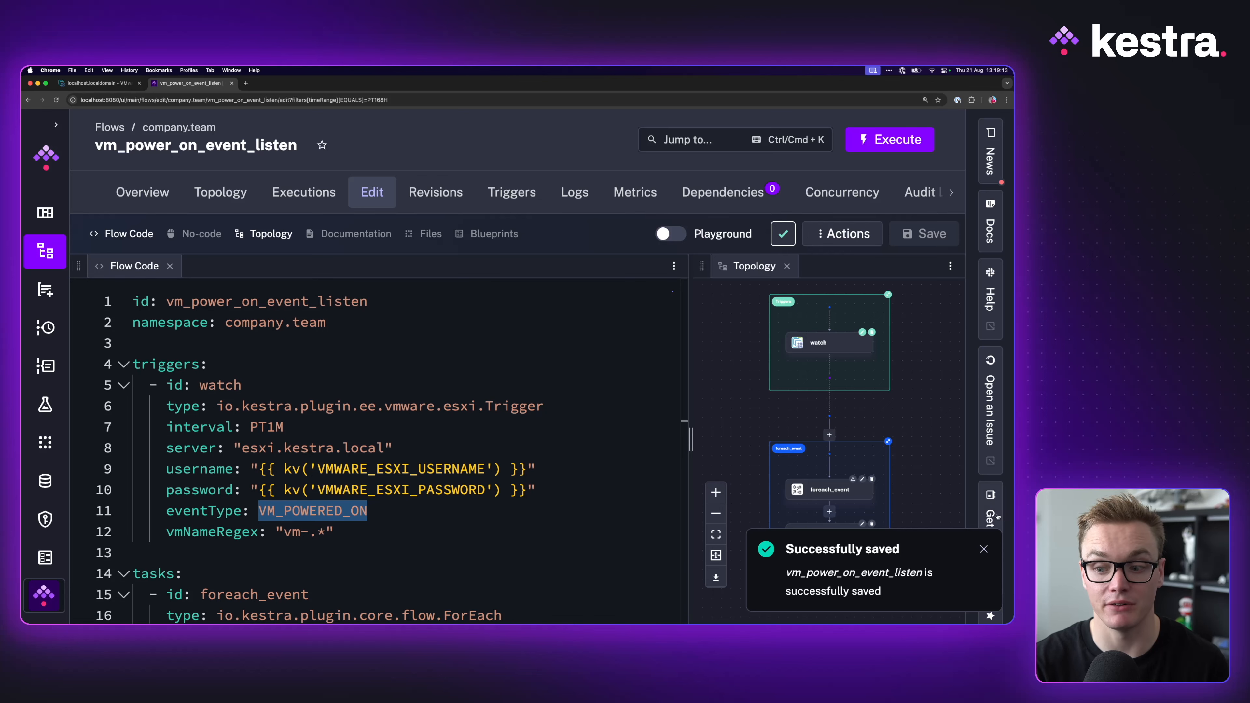
click(981, 549)
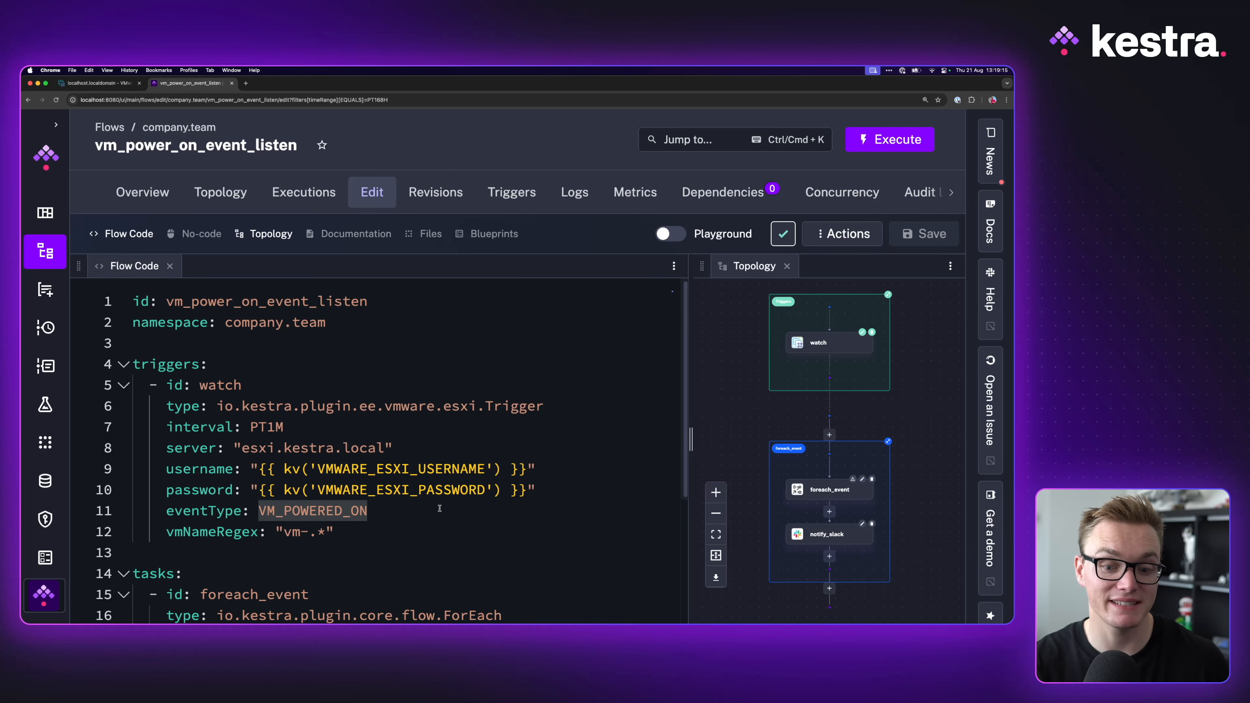
scroll(440, 508, down, 3)
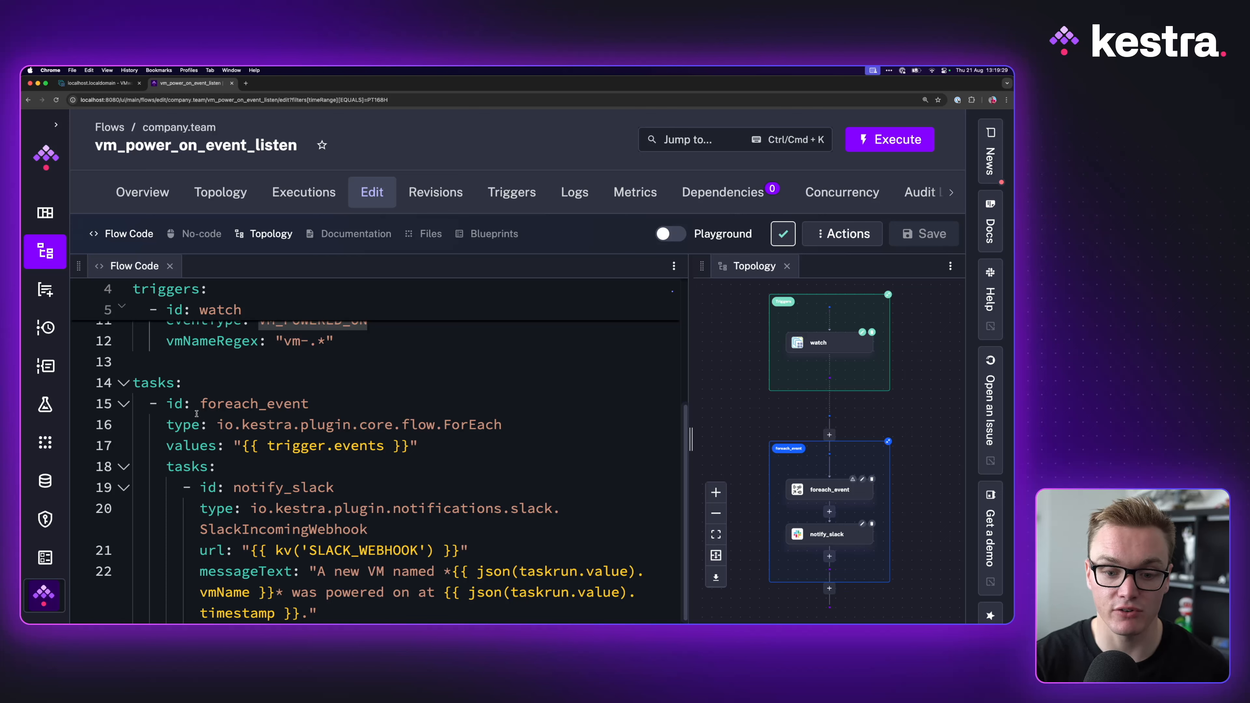
scroll(362, 445, up, 5)
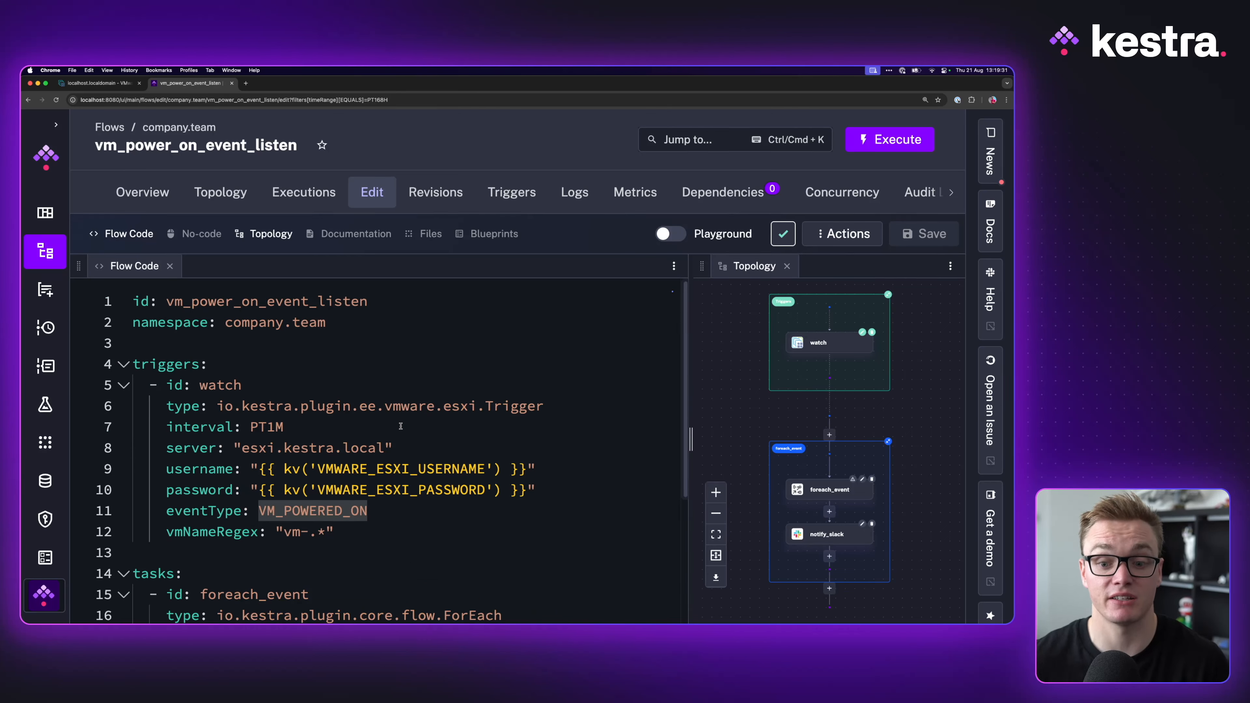
click(255, 427)
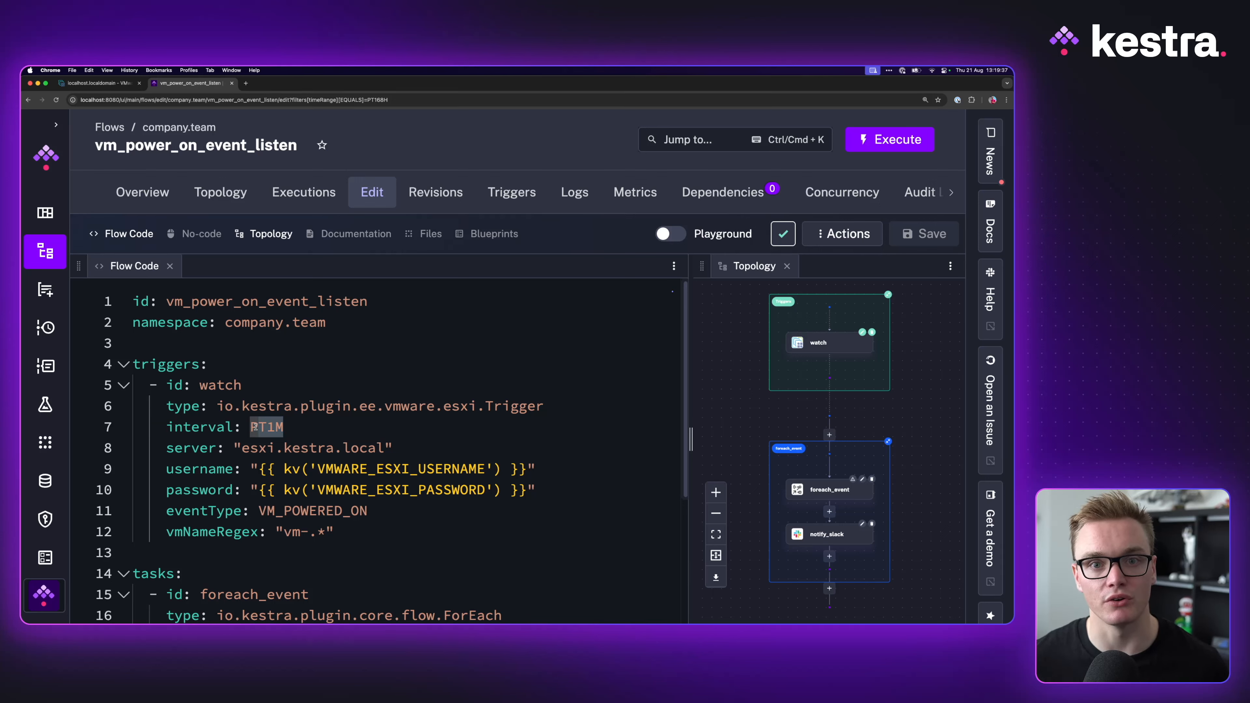
scroll(240, 432, down, 4)
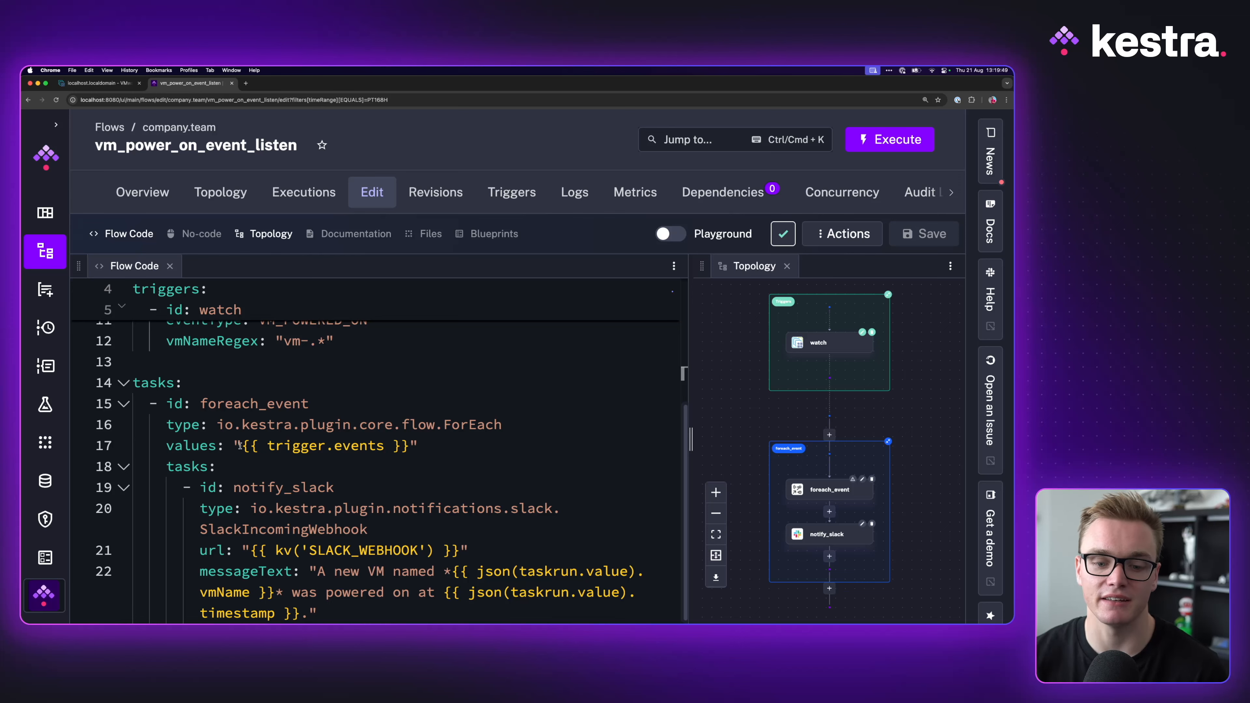
Switch to the ESXi Host Client and power on vm-2.
click(98, 82)
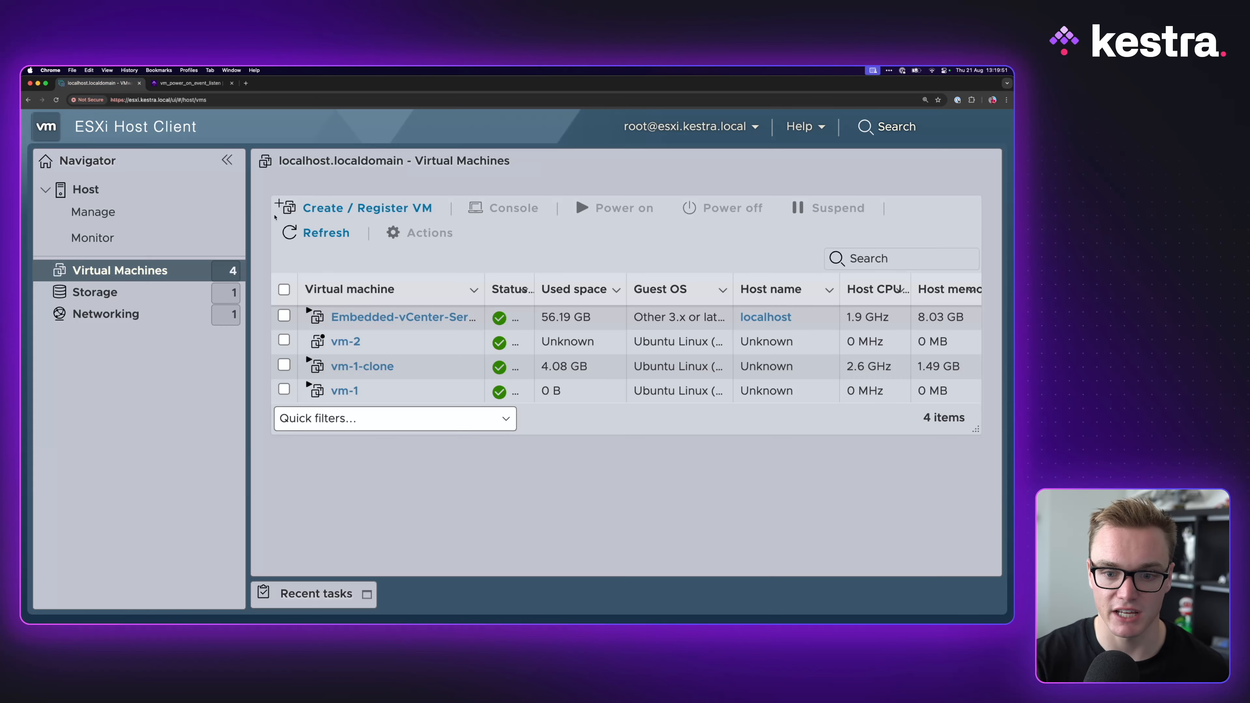
click(285, 341)
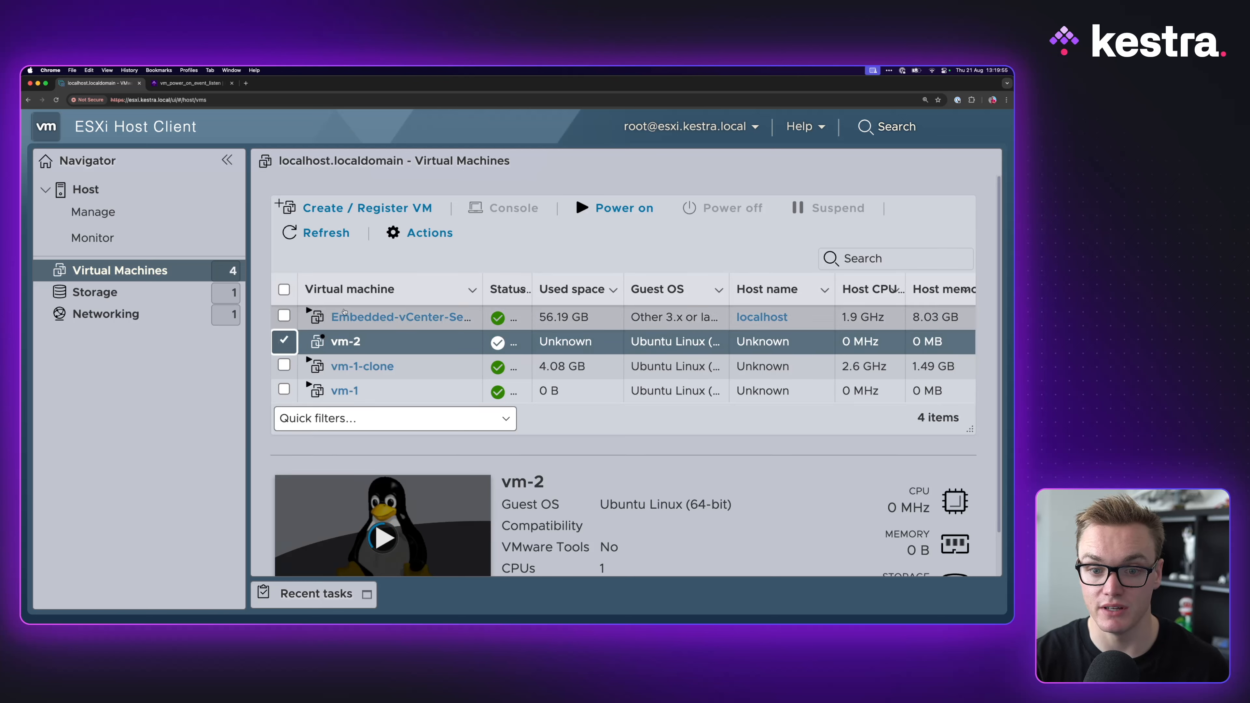
click(613, 215)
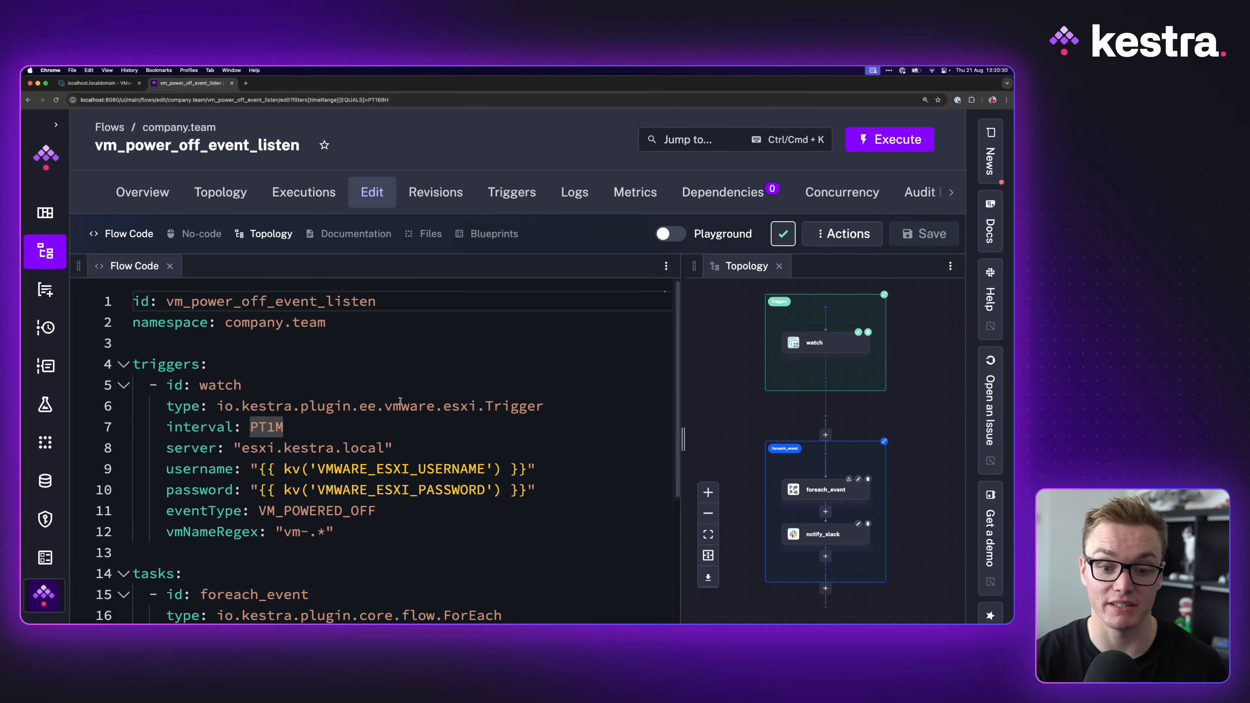
Review the vm_power_off_event_listen flow's trigger, and power off vm-1-clone and vm-1 in the ESXi Host Client.
scroll(401, 400, down, 2)
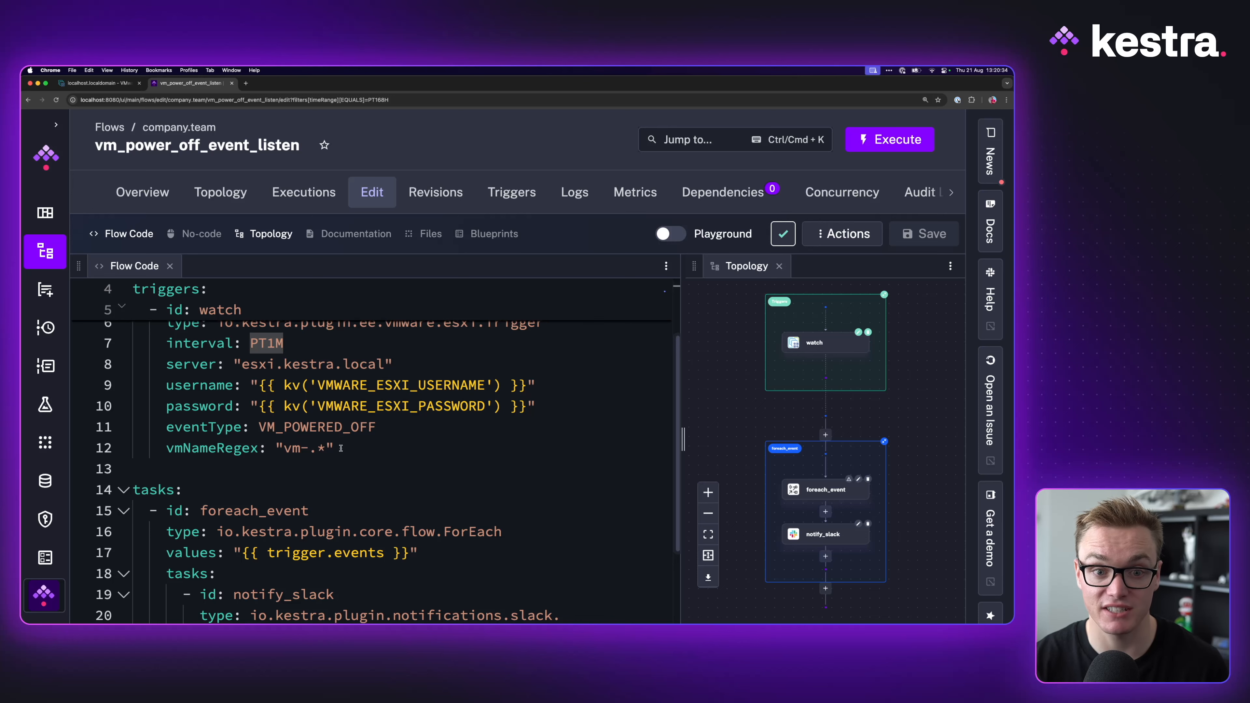
click(97, 83)
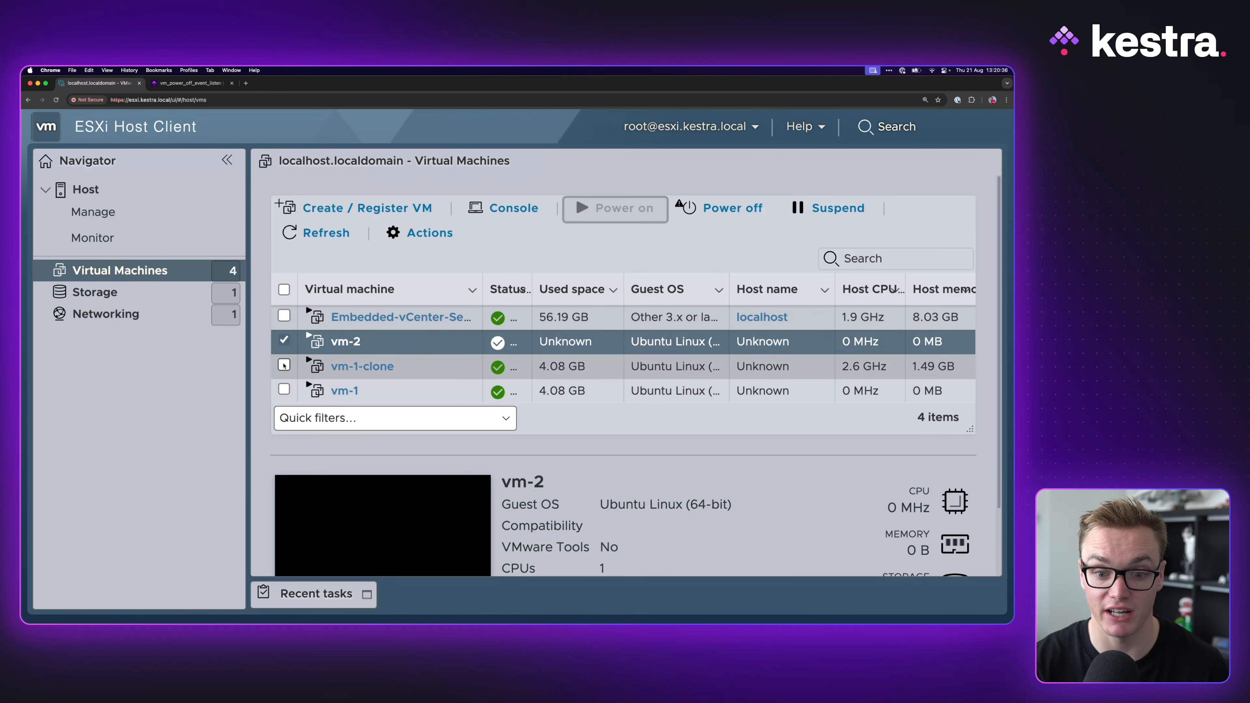
click(284, 365)
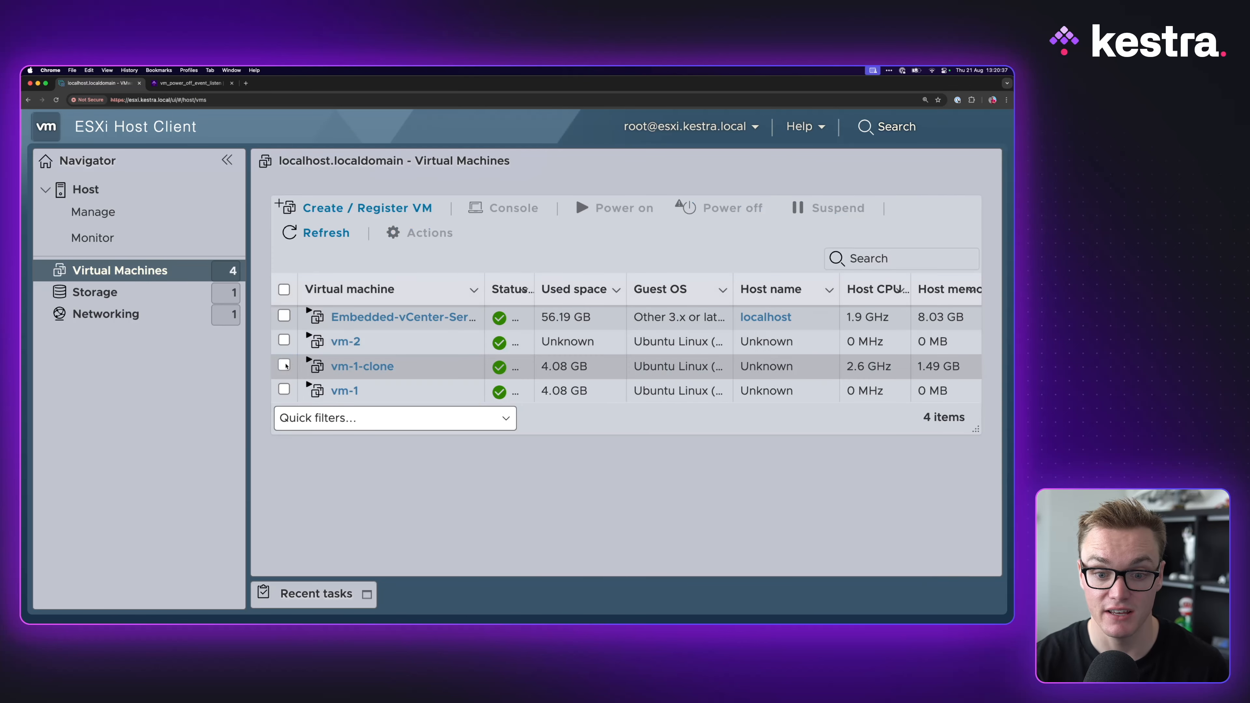
click(284, 390)
click(711, 213)
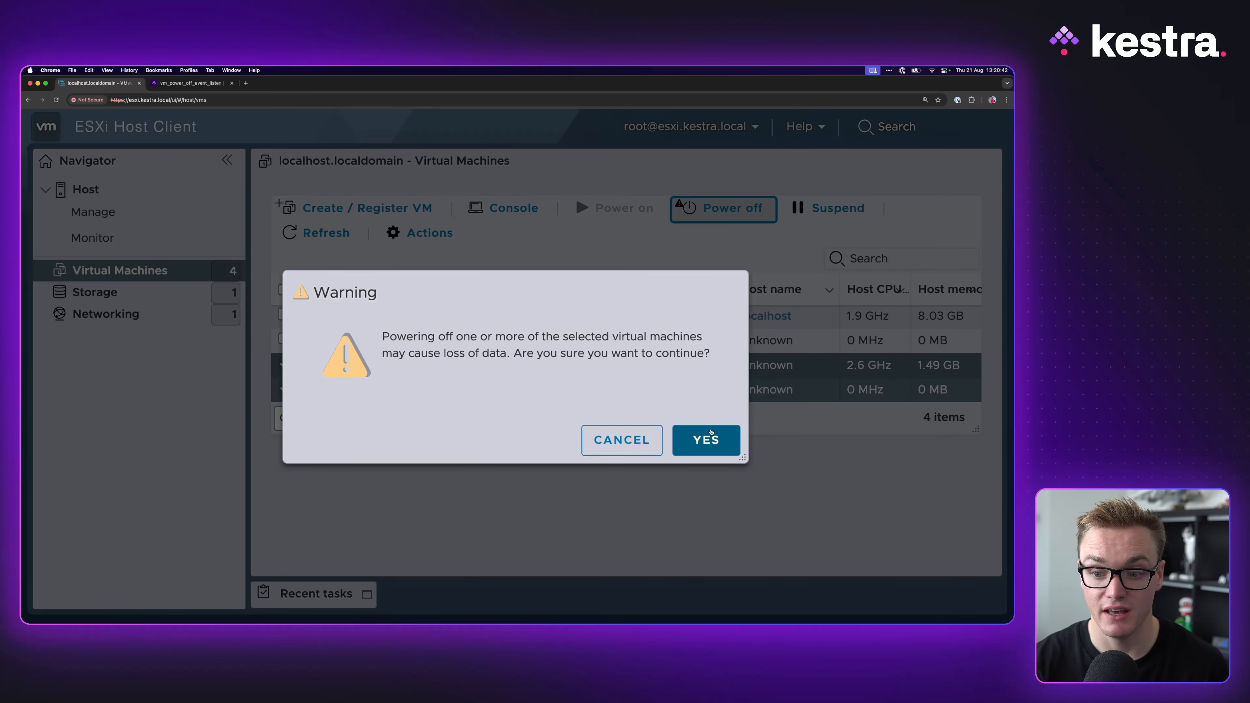
click(710, 439)
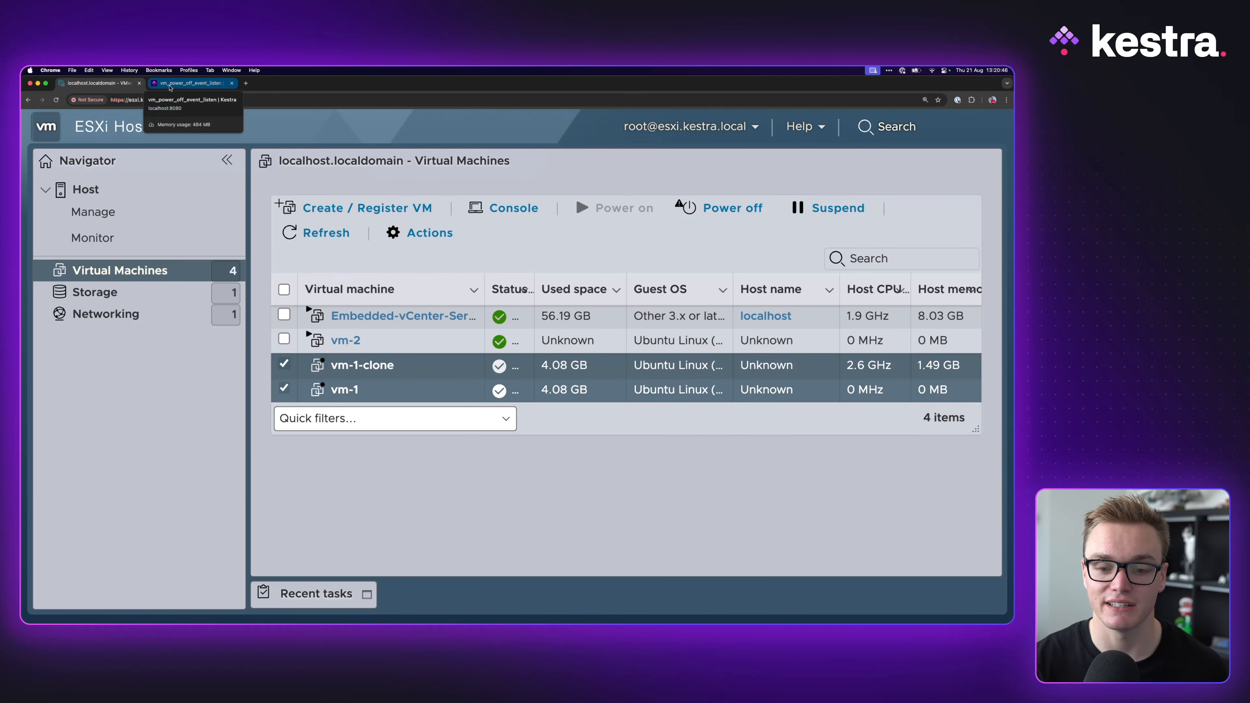
Switch back to Kestra and examine the watch trigger's log timestamps for the vm_power_off_event_listen flow.
click(169, 85)
click(512, 192)
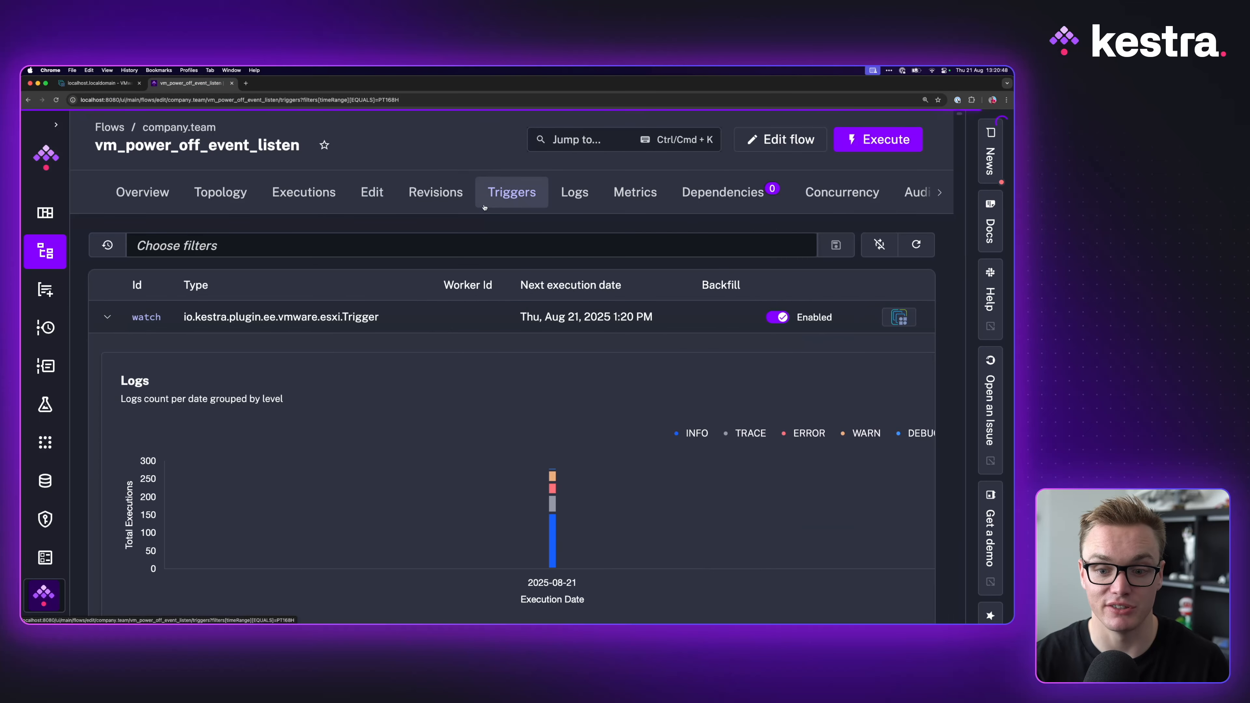
scroll(357, 398, down, 5)
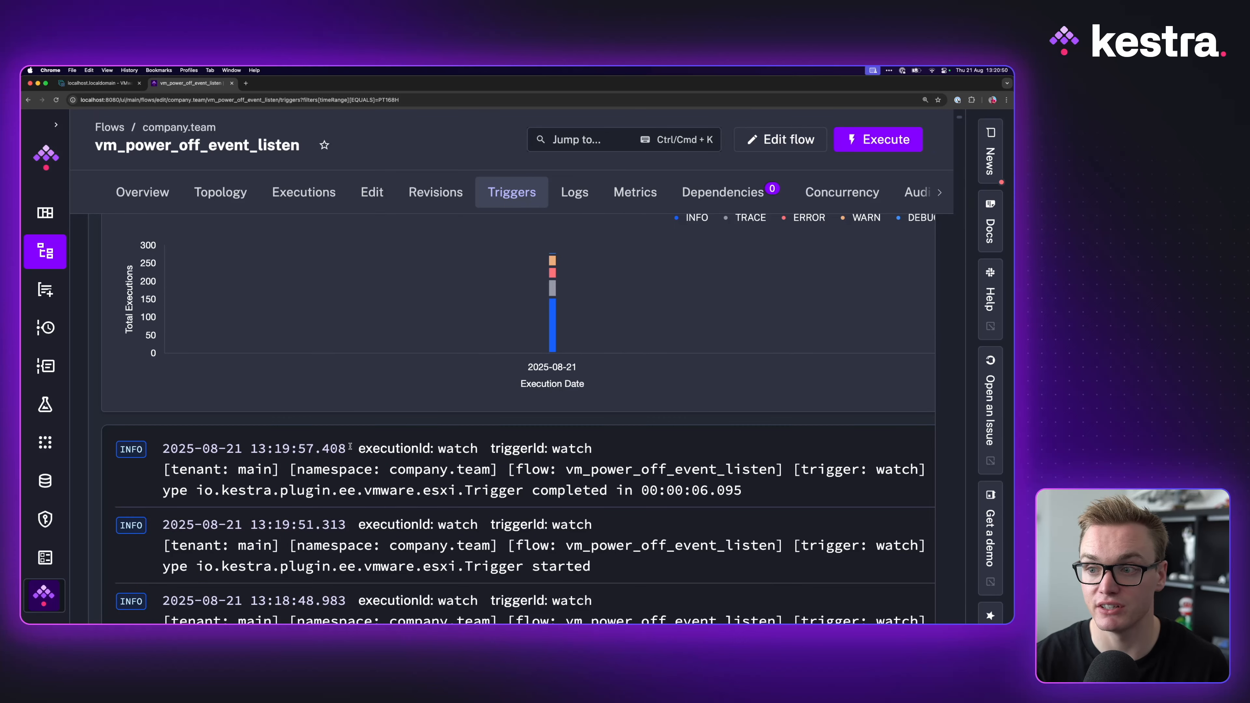
drag(258, 448, 349, 449)
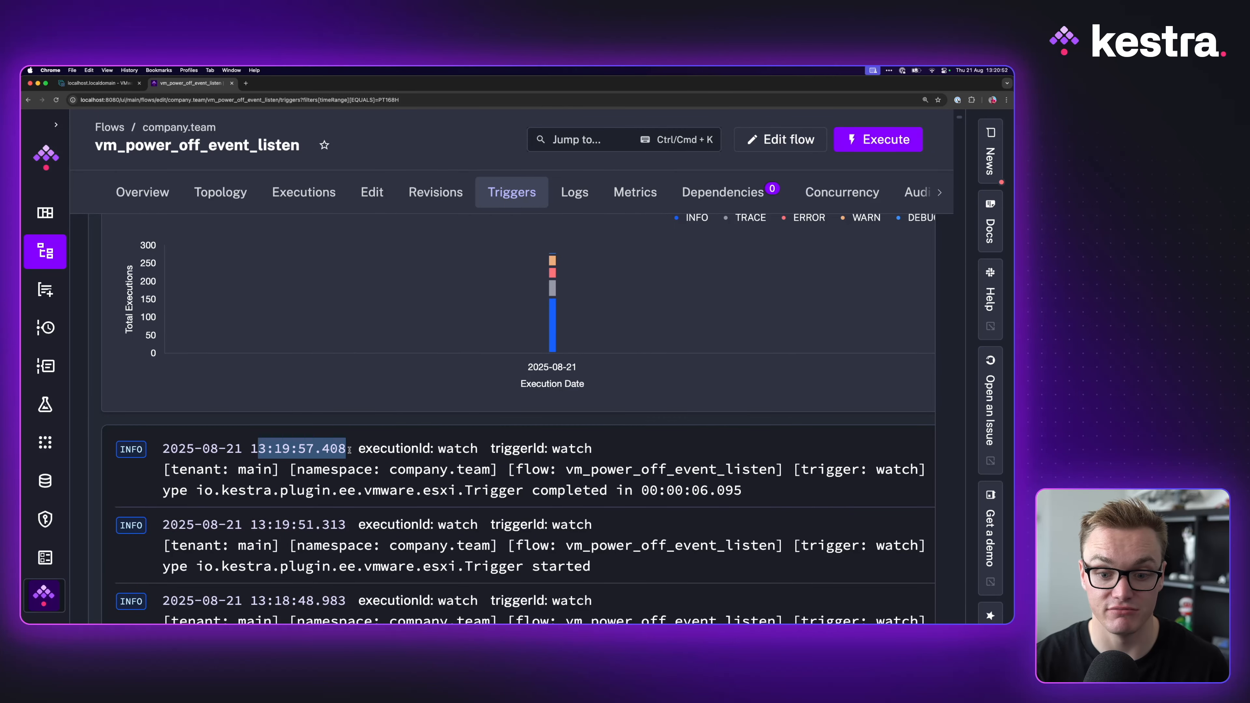
drag(258, 448, 325, 450)
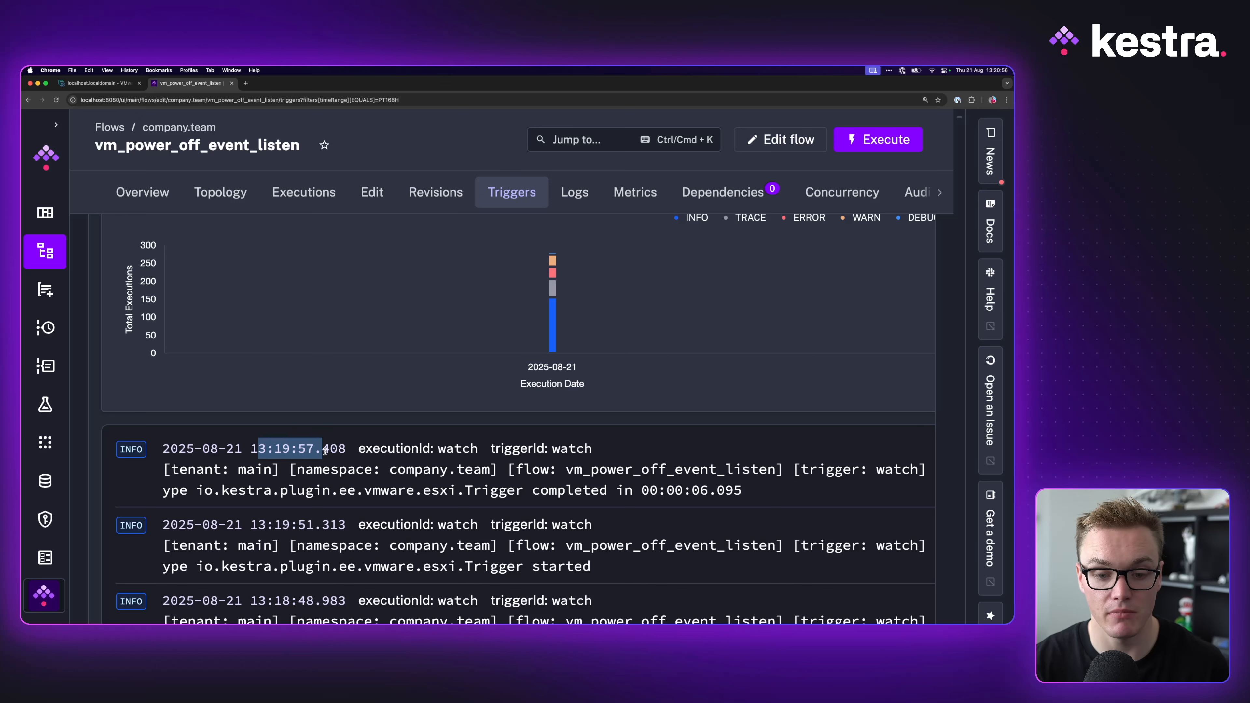
click(327, 451)
scroll(339, 455, up, 5)
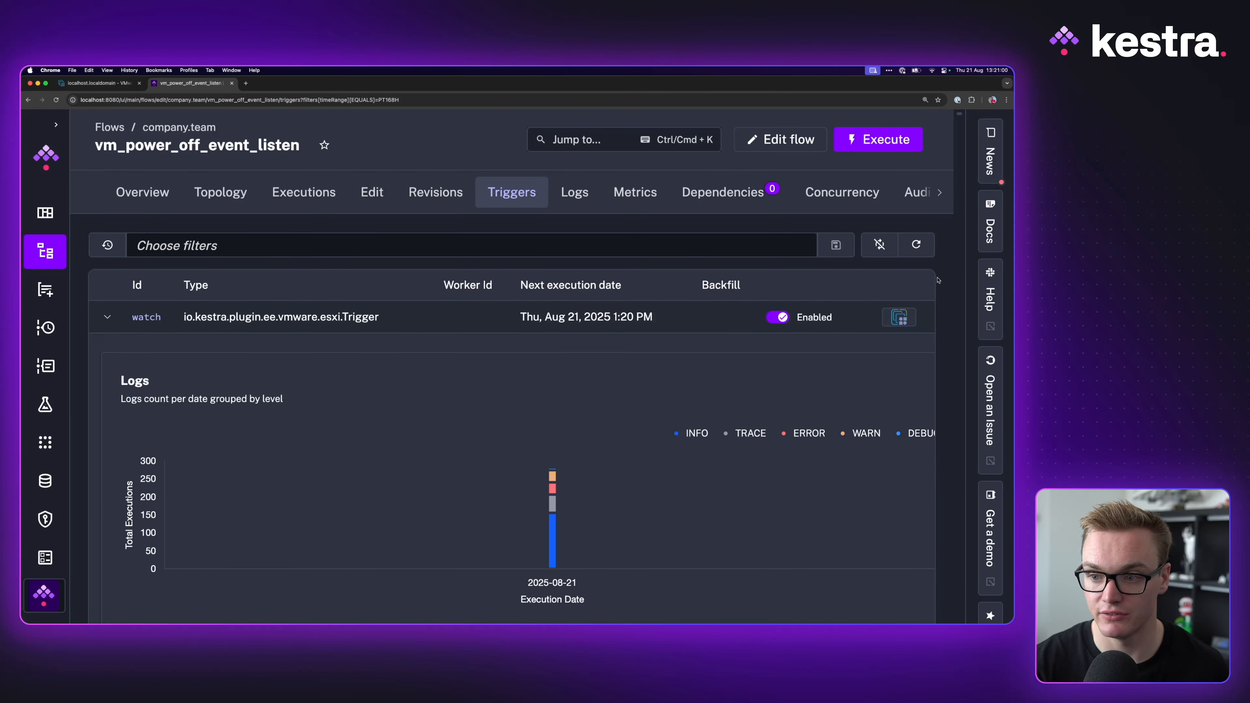
scroll(351, 365, down, 3)
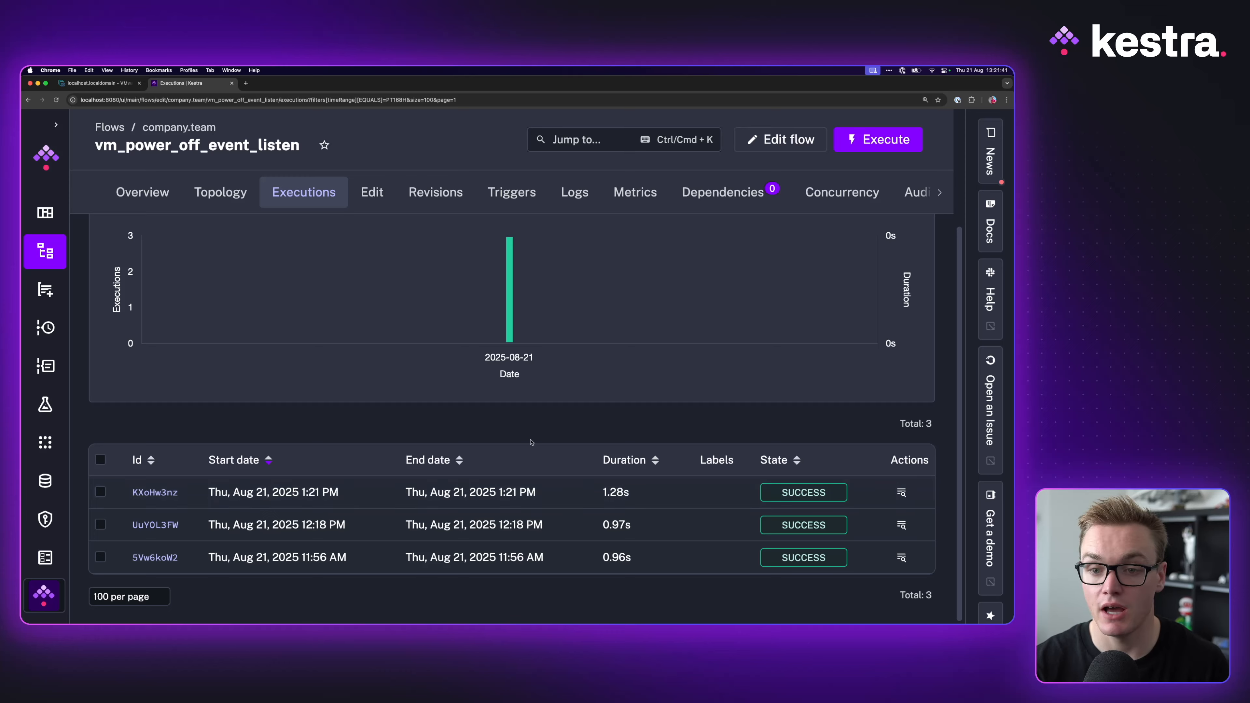
Switch to Slack and read the power-off notifications for vm-1-clone and vm-1 in the general channel.
key(ctrl+Up)
click(813, 317)
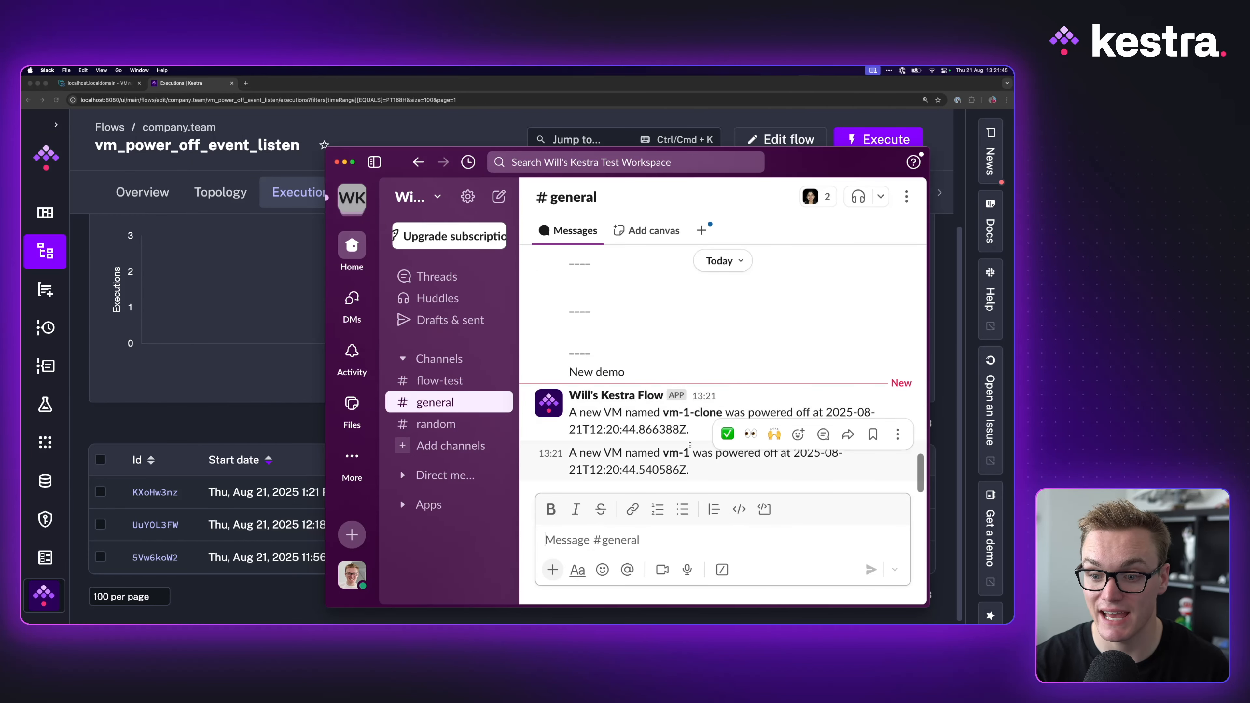
click(748, 414)
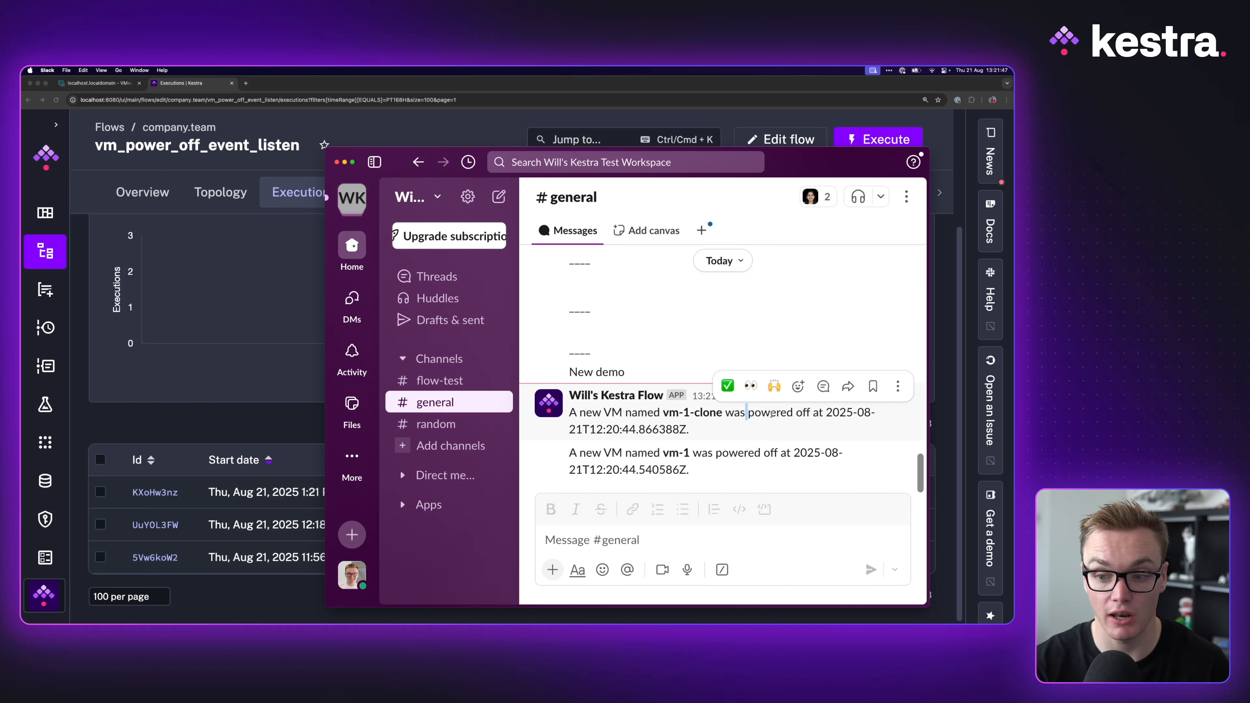